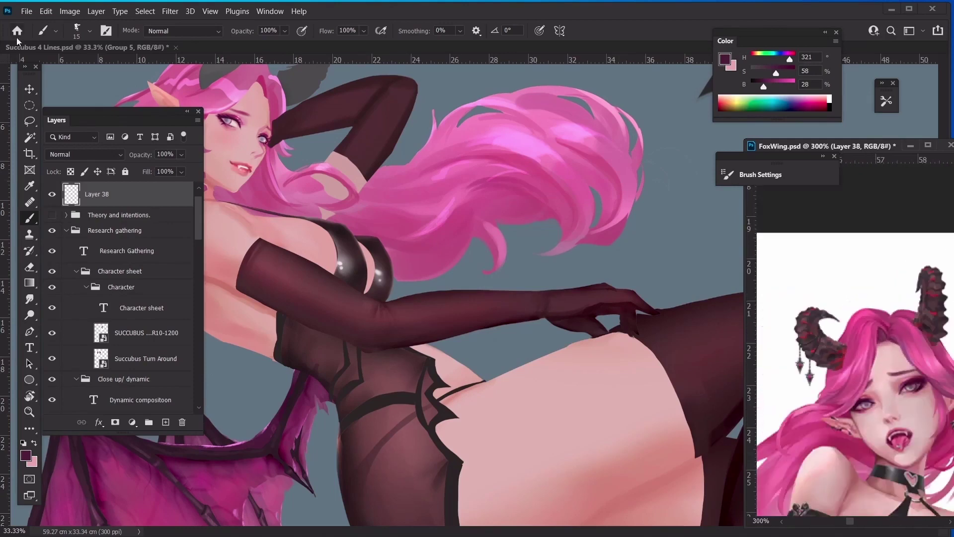
- Make Layer 27, which holds the front horn, the active layer for editing
{"action": "key", "text": "bracketleft"}
{"action": "key", "text": "bracketleft"}
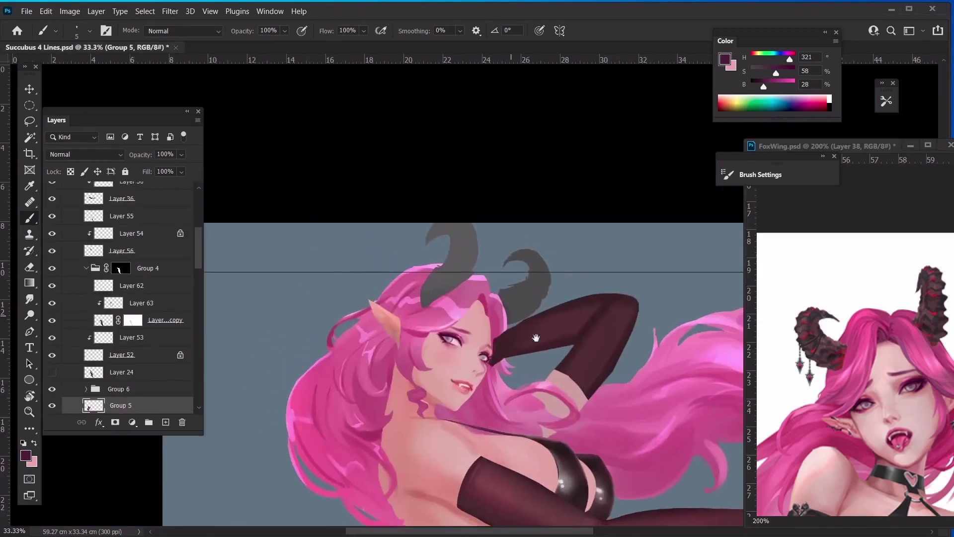
{"action": "scroll", "coordinate": [495, 219], "scroll_direction": "down", "scroll_amount": 2}
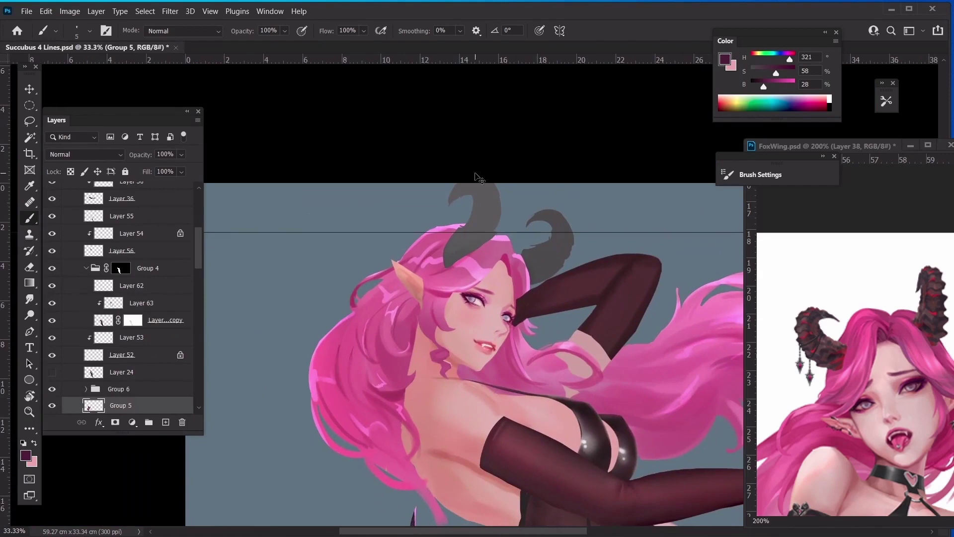
{"action": "scroll", "coordinate": [478, 178], "scroll_direction": "up", "scroll_amount": 4}
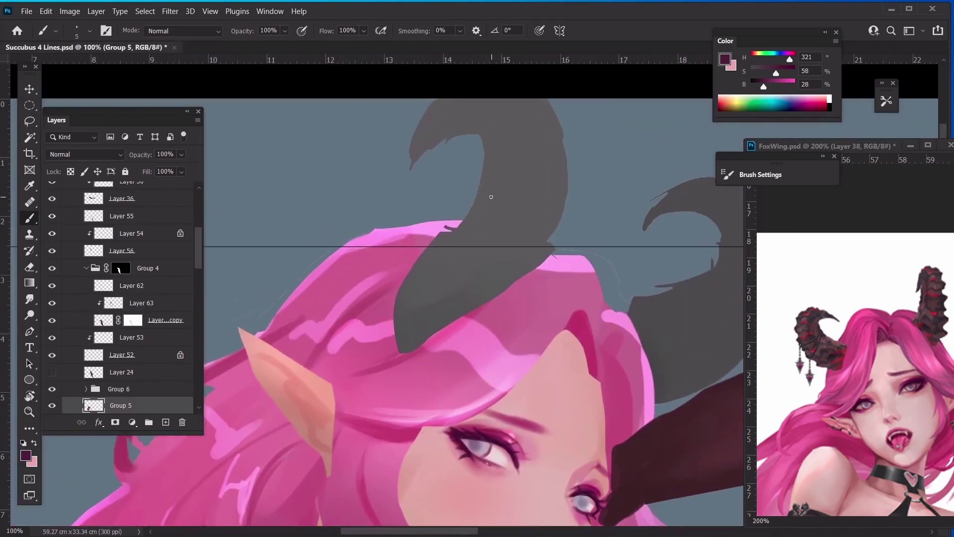
{"action": "left_click", "coordinate": [437, 305], "text": "ctrl"}
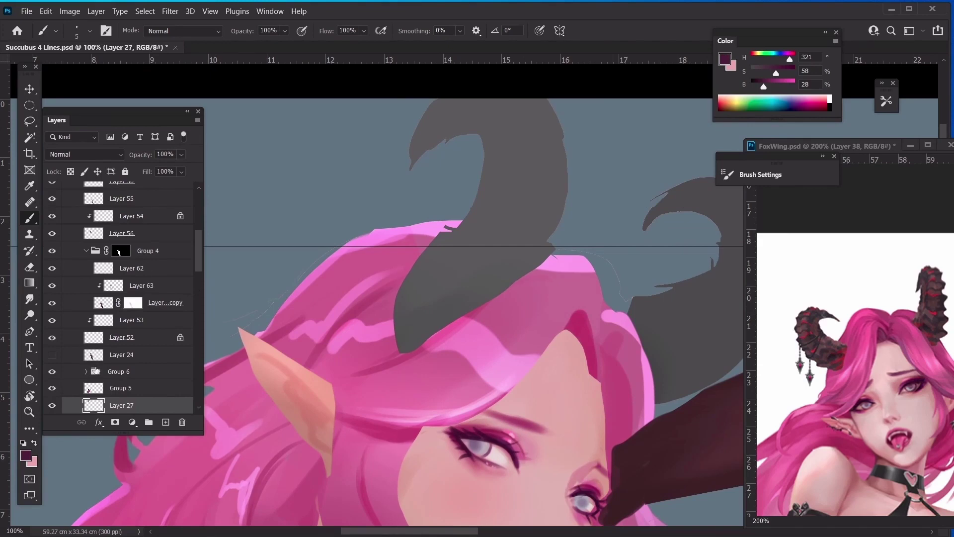
{"action": "left_click", "coordinate": [458, 245], "text": "ctrl"}
{"action": "key", "text": "l"}
{"action": "mouse_move", "coordinate": [458, 254]}
{"action": "left_mouse_down"}
{"action": "mouse_move", "coordinate": [641, 344]}
{"action": "mouse_move", "coordinate": [525, 211]}
{"action": "left_mouse_up"}
{"action": "key", "text": "ctrl+d"}
{"action": "left_click", "coordinate": [470, 276], "text": "ctrl"}
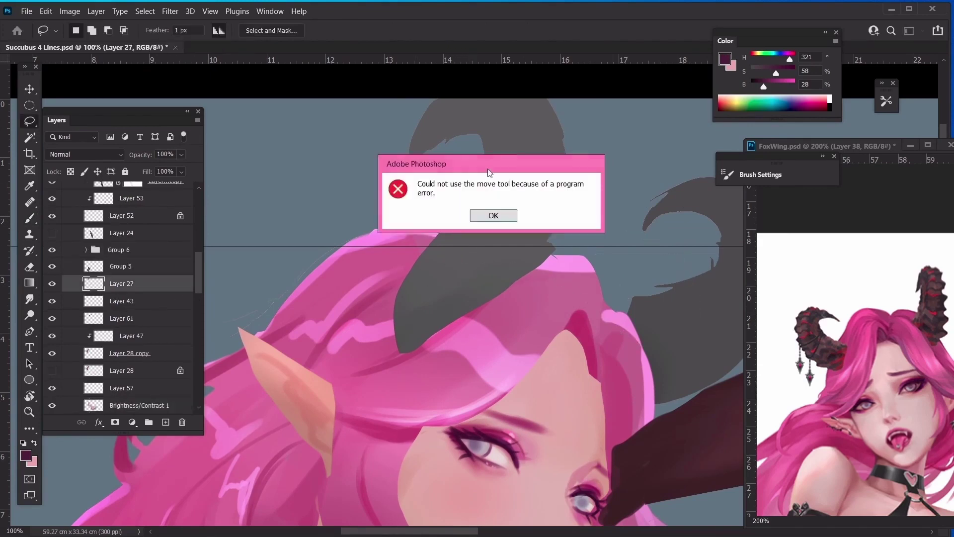
{"action": "left_click", "coordinate": [493, 215]}
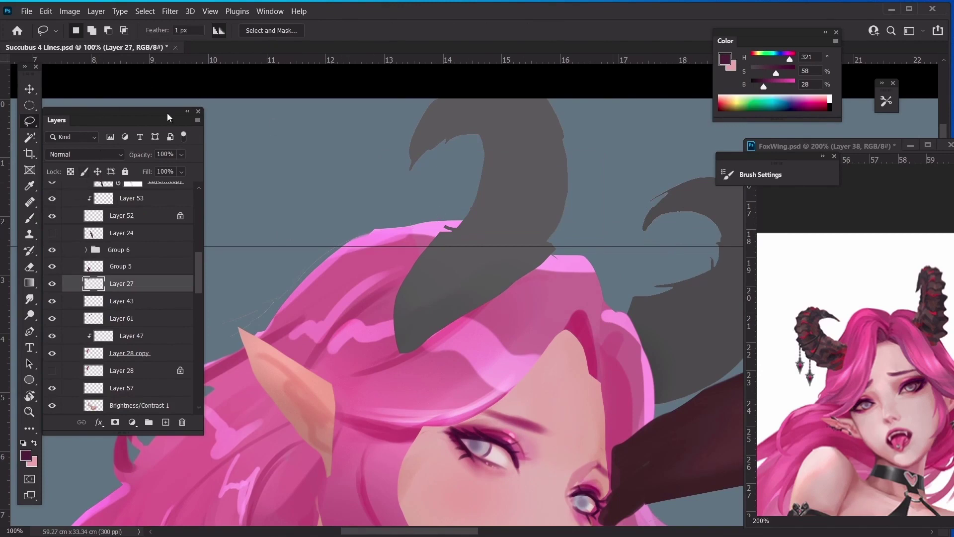
- Sample the front horn's grey (H 0, S 0, B 32) and brush it over the horn's base on Layer 27
{"action": "key", "text": "ctrl+minus"}
{"action": "key", "text": "ctrl+minus"}
{"action": "key", "text": "ctrl+plus"}
{"action": "key", "text": "b"}
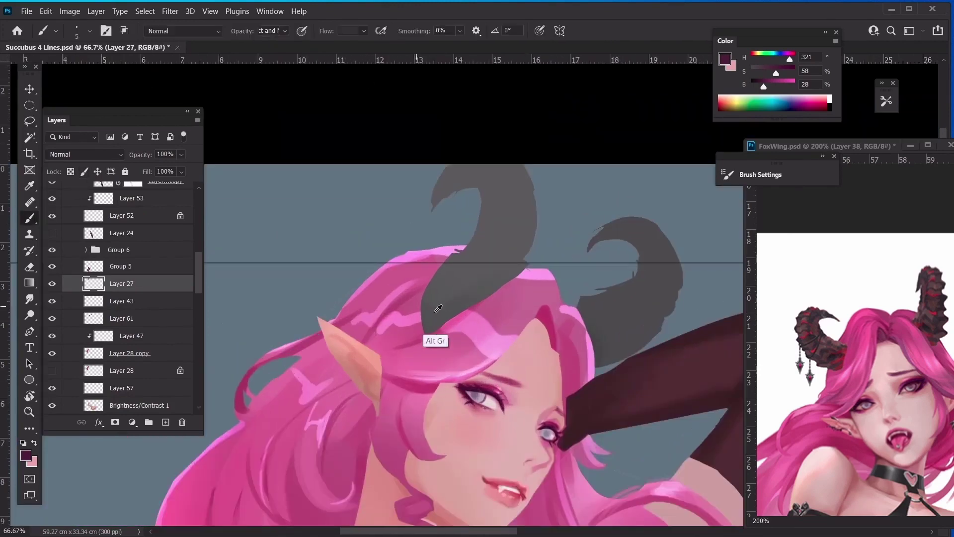
{"action": "left_click", "coordinate": [450, 309], "text": "alt"}
{"action": "key", "text": "bracketright"}
{"action": "key", "text": "bracketright"}
{"action": "key", "text": "bracketright"}
{"action": "key", "text": "bracketright"}
{"action": "key", "text": "bracketright"}
{"action": "key", "text": "bracketright"}
{"action": "left_click_drag", "start_coordinate": [431, 326], "coordinate": [456, 313]}
{"action": "key", "text": "bracketleft"}
{"action": "key", "text": "bracketleft"}
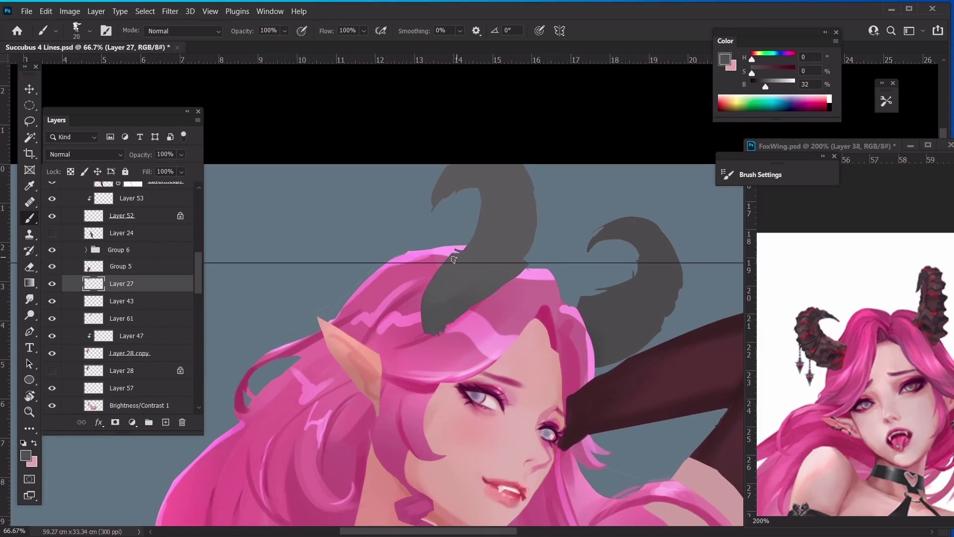
- Lock Layer 27's transparent pixels and burn soft shadows into the front horn and the rear horn on Layer 49
{"action": "key", "text": "ctrl+minus"}
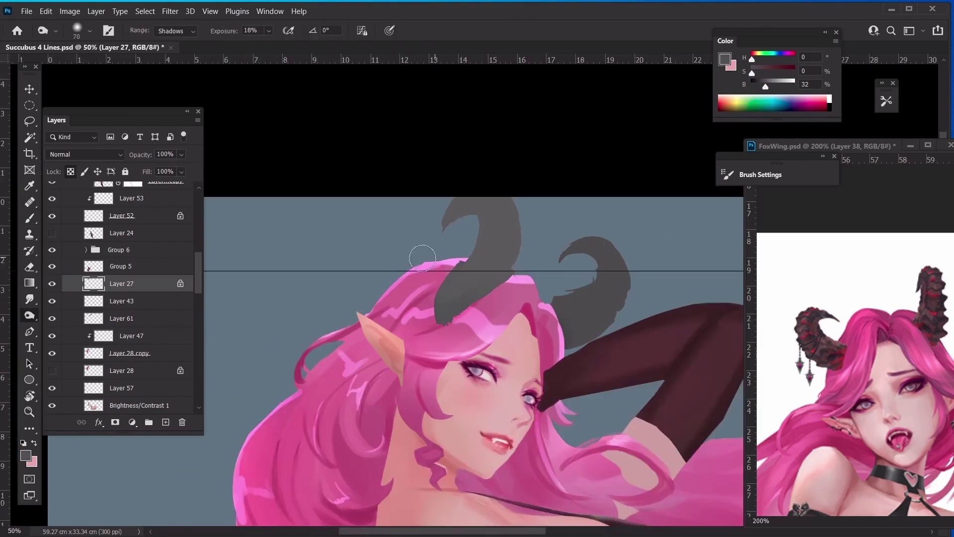
{"action": "key", "text": "slash"}
{"action": "key", "text": "o"}
{"action": "key", "text": "ctrl+z"}
{"action": "key", "text": "bracketright"}
{"action": "key", "text": "bracketright"}
{"action": "key", "text": "bracketright"}
{"action": "key", "text": "bracketright"}
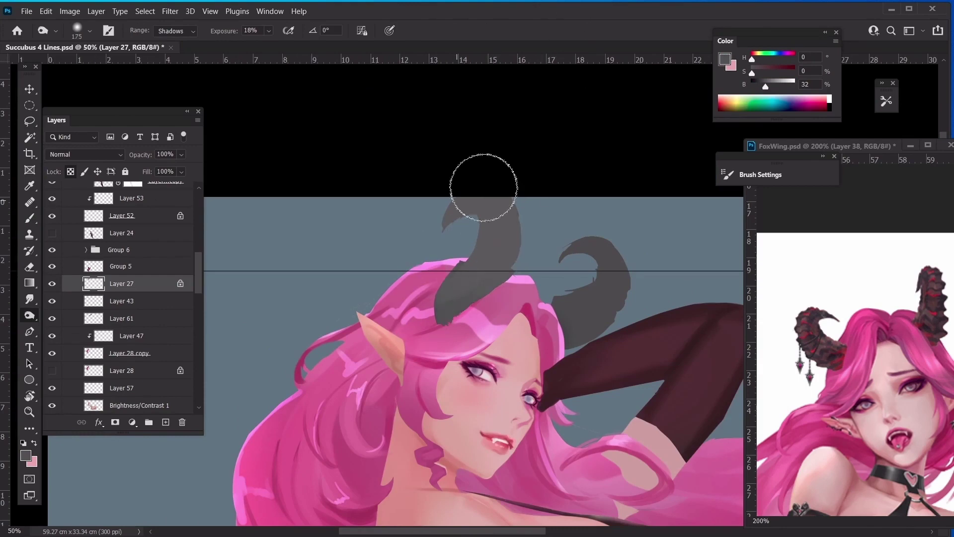
{"action": "mouse_move", "coordinate": [480, 195]}
{"action": "left_mouse_down"}
{"action": "mouse_move", "coordinate": [440, 228]}
{"action": "mouse_move", "coordinate": [462, 252]}
{"action": "mouse_move", "coordinate": [449, 298]}
{"action": "left_mouse_up"}
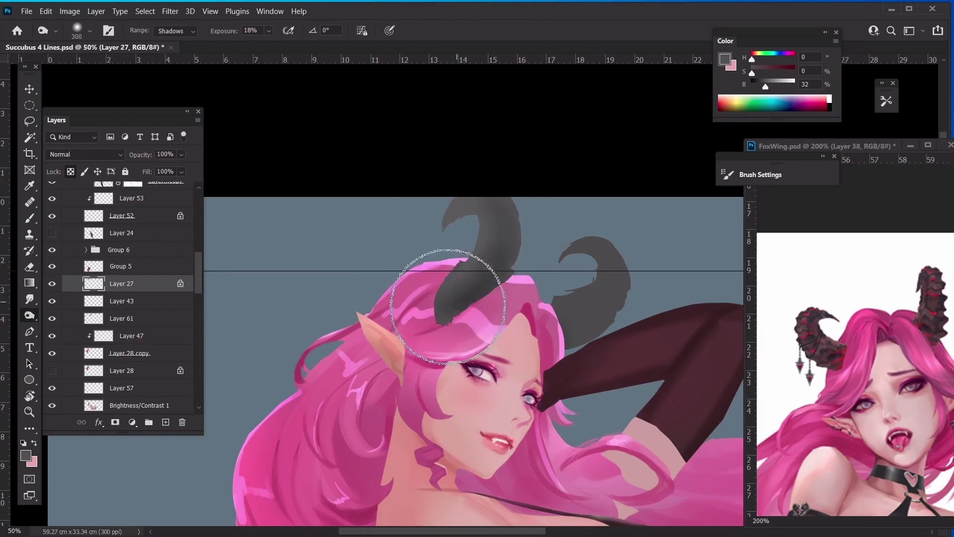
{"action": "left_click", "coordinate": [586, 311], "text": "ctrl"}
- Lasso a strip along the front horn's right edge and fill out its lower part with sampled dark grey on unlocked Layer 27
{"action": "key", "text": "l"}
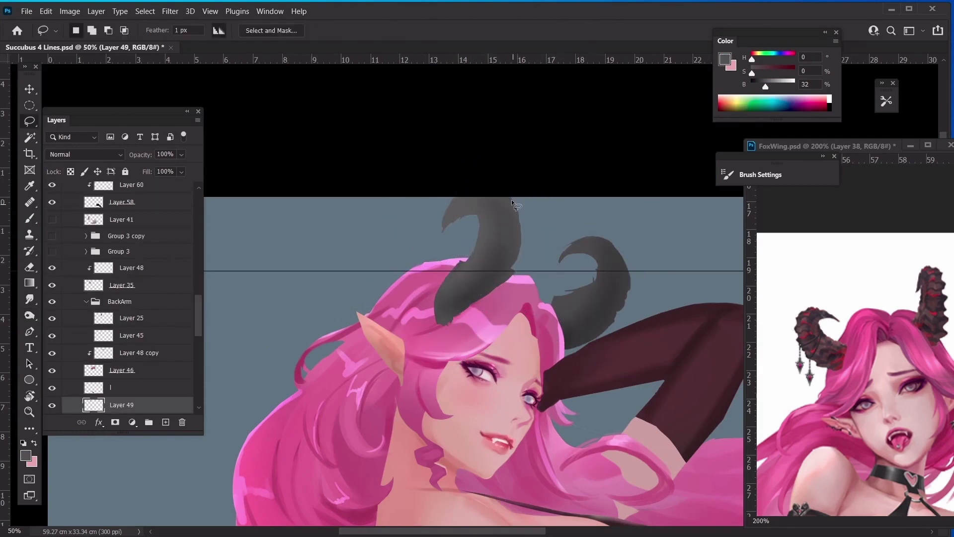
{"action": "left_click_drag", "start_coordinate": [514, 199], "coordinate": [508, 277]}
{"action": "left_click_drag", "start_coordinate": [459, 316], "coordinate": [444, 293]}
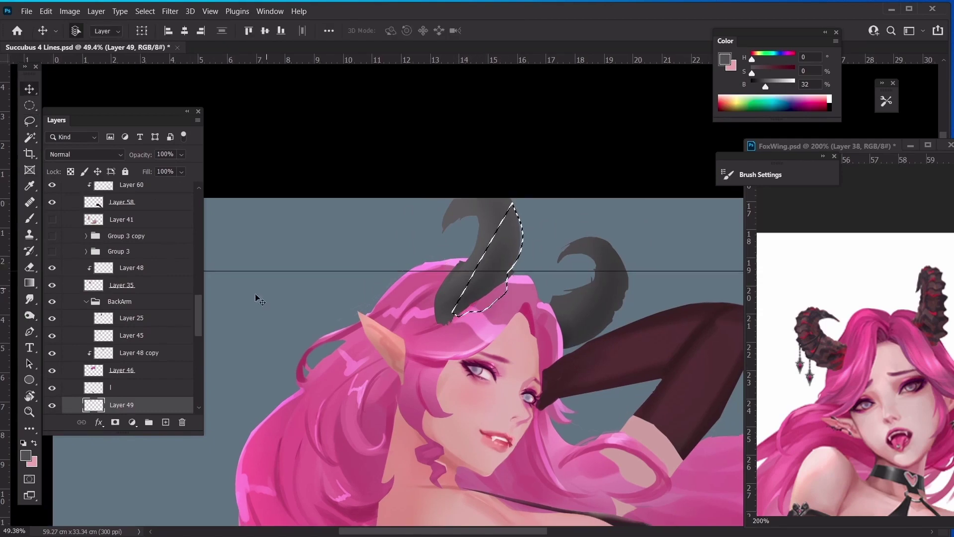
{"action": "key", "text": "/"}
{"action": "key", "text": "b"}
{"action": "left_click", "coordinate": [473, 294], "text": "alt"}
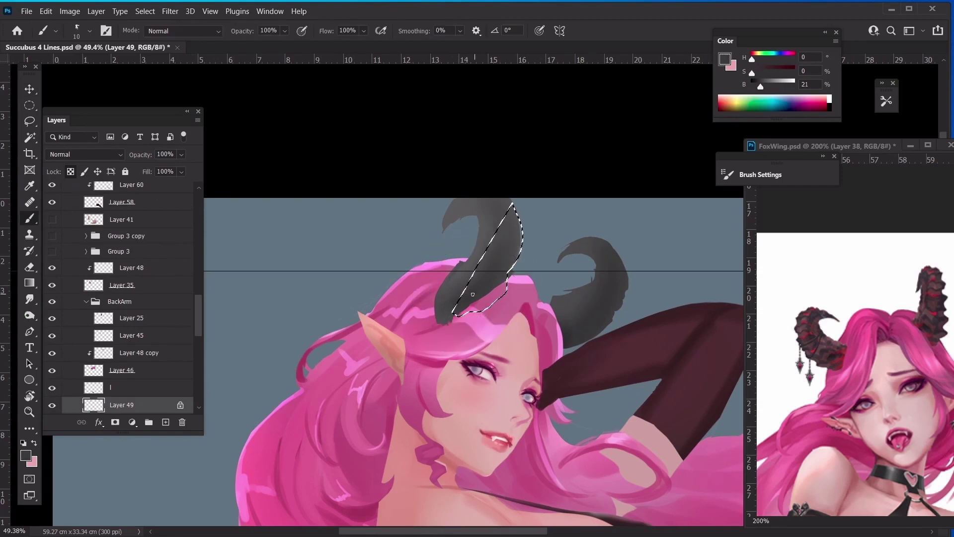
{"action": "key", "text": "]"}
{"action": "key", "text": "]"}
{"action": "key", "text": "]"}
{"action": "key", "text": "]"}
{"action": "key", "text": "]"}
{"action": "key", "text": "]"}
{"action": "key", "text": "]"}
{"action": "key", "text": "]"}
{"action": "key", "text": "]"}
{"action": "key", "text": "]"}
{"action": "left_click", "coordinate": [71, 171]}
{"action": "key", "text": "bracketright"}
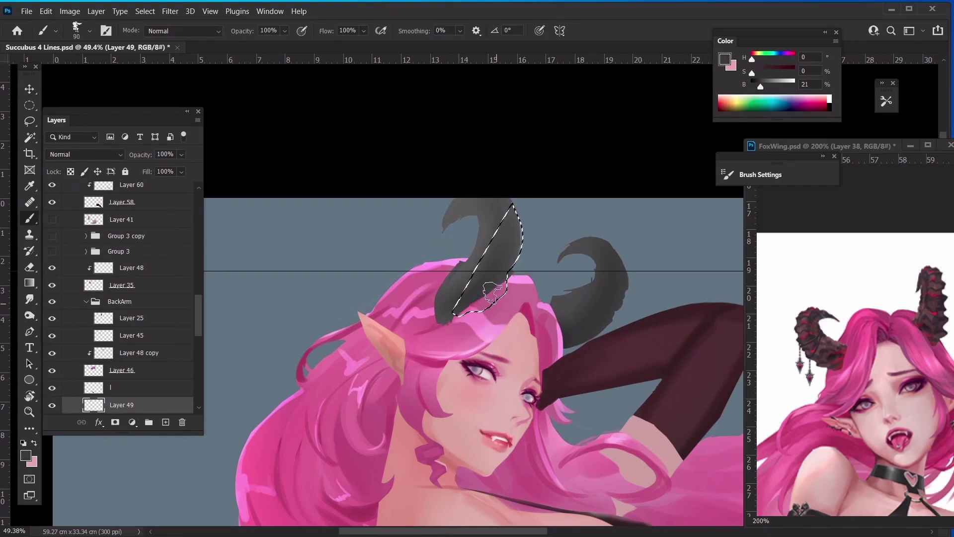
{"action": "left_click", "coordinate": [445, 298], "text": "ctrl"}
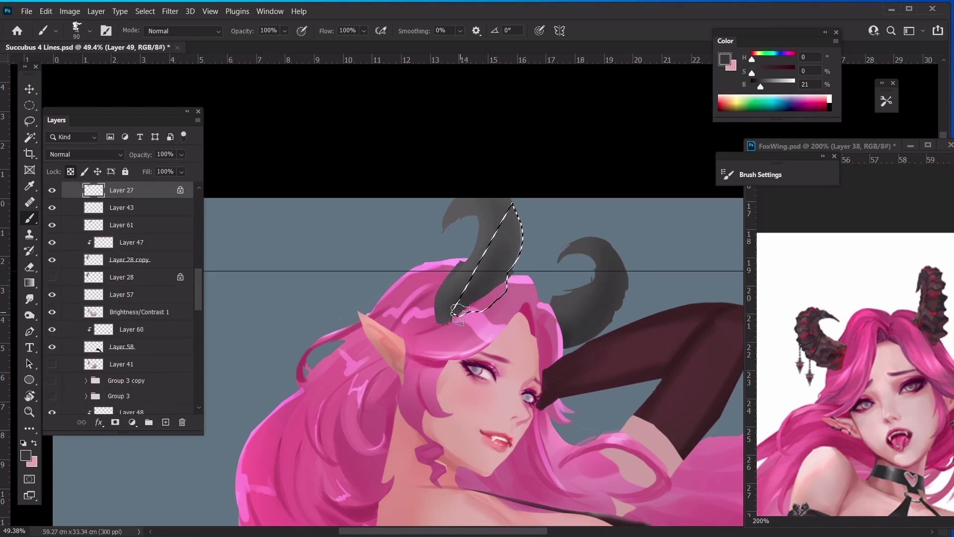
{"action": "left_click", "coordinate": [71, 172]}
{"action": "left_click_drag", "start_coordinate": [465, 307], "coordinate": [503, 273]}
{"action": "key", "text": "ctrl+d"}
- Lasso the front horn's outer right edge and cut the selected strip from Layer 27
{"action": "key", "text": "l"}
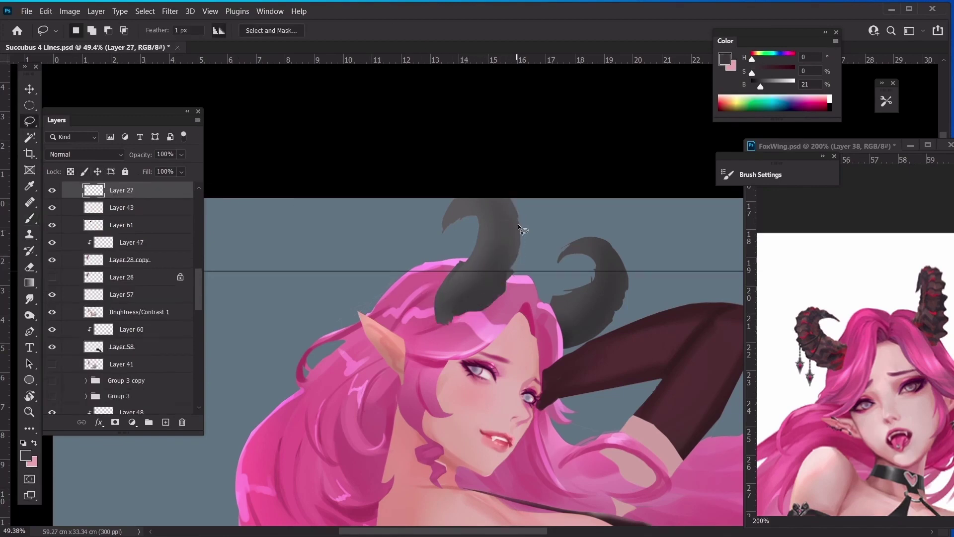
{"action": "mouse_move", "coordinate": [500, 198]}
{"action": "left_mouse_down"}
{"action": "mouse_move", "coordinate": [513, 255]}
{"action": "mouse_move", "coordinate": [496, 280]}
{"action": "mouse_move", "coordinate": [502, 195]}
{"action": "mouse_move", "coordinate": [510, 250]}
{"action": "mouse_move", "coordinate": [504, 281]}
{"action": "mouse_move", "coordinate": [473, 308]}
{"action": "left_mouse_up"}
{"action": "left_click_drag", "start_coordinate": [516, 283], "coordinate": [517, 276]}
{"action": "key", "text": "ctrl+x"}
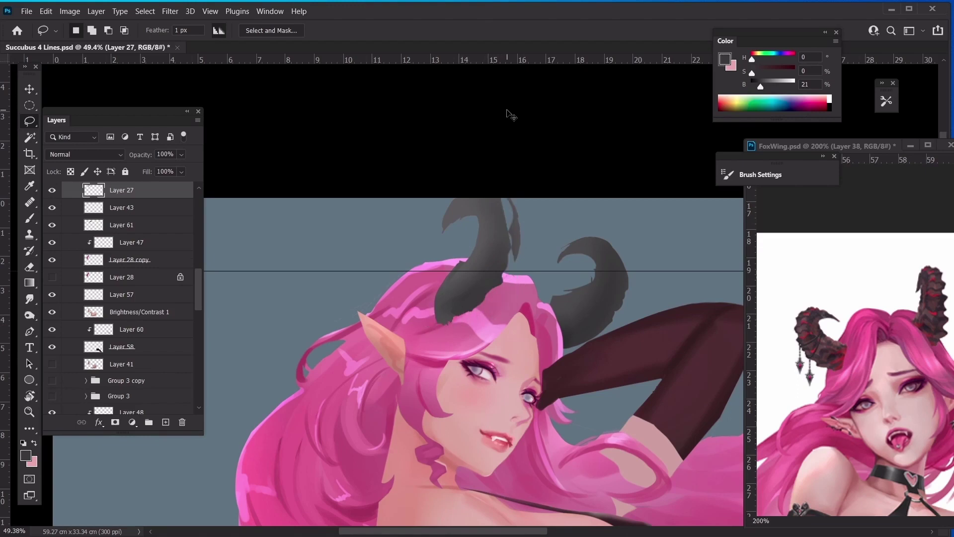
- Trim the ragged lower end of the front horn on Layer 27 with freehand selections along its base
{"action": "key", "text": "ctrl+minus"}
{"action": "key", "text": "ctrl+plus"}
{"action": "key", "text": "ctrl+plus"}
{"action": "key", "text": "ctrl+plus"}
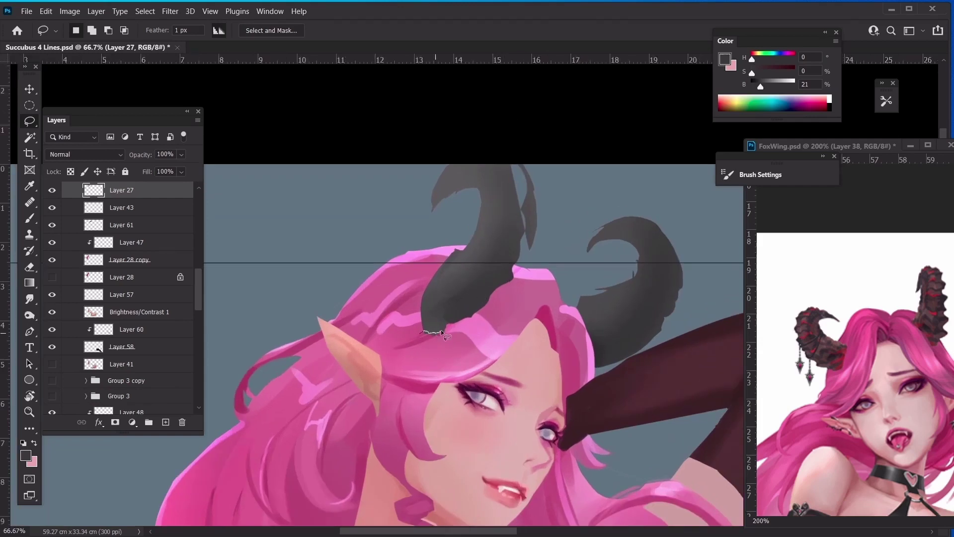
{"action": "left_click_drag", "start_coordinate": [460, 325], "coordinate": [426, 343]}
{"action": "key", "text": "ctrl+x"}
{"action": "left_click", "coordinate": [412, 329], "text": "ctrl"}
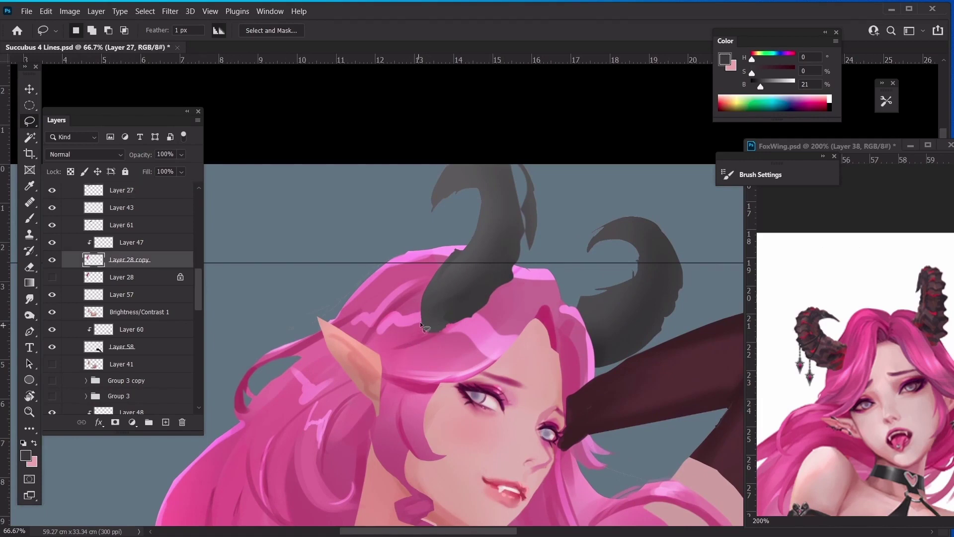
{"action": "left_click", "coordinate": [426, 327], "text": "ctrl"}
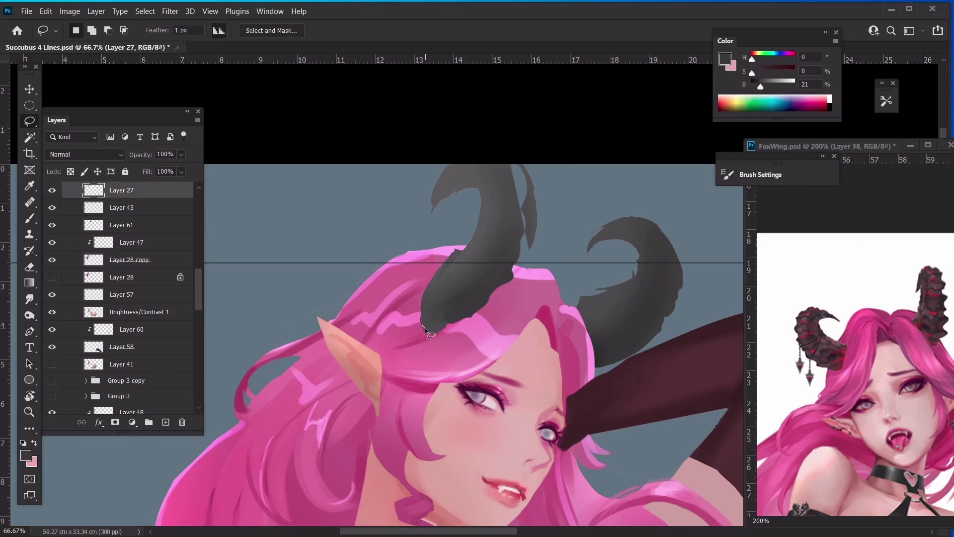
{"action": "mouse_move", "coordinate": [453, 324]}
{"action": "left_mouse_down"}
{"action": "mouse_move", "coordinate": [476, 312]}
{"action": "mouse_move", "coordinate": [458, 351]}
{"action": "mouse_move", "coordinate": [420, 362]}
{"action": "left_mouse_up"}
{"action": "key", "text": "Delete"}
{"action": "key", "text": "ctrl+d"}
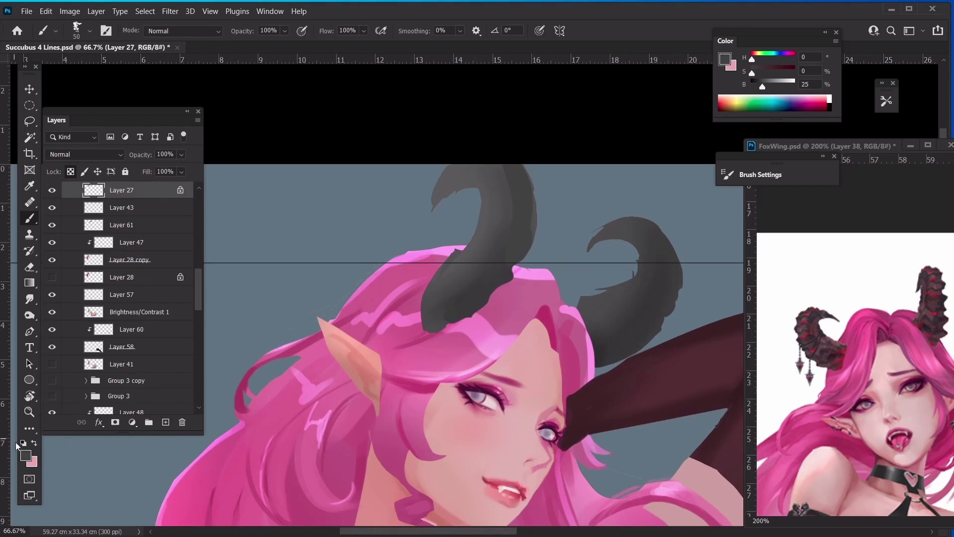
- Set the foreground colour to crimson (H 0, S 74, B 67) and paint red streaks and curved rings on the front horn
{"action": "left_click", "coordinate": [25, 456]}
{"action": "left_click", "coordinate": [745, 388]}
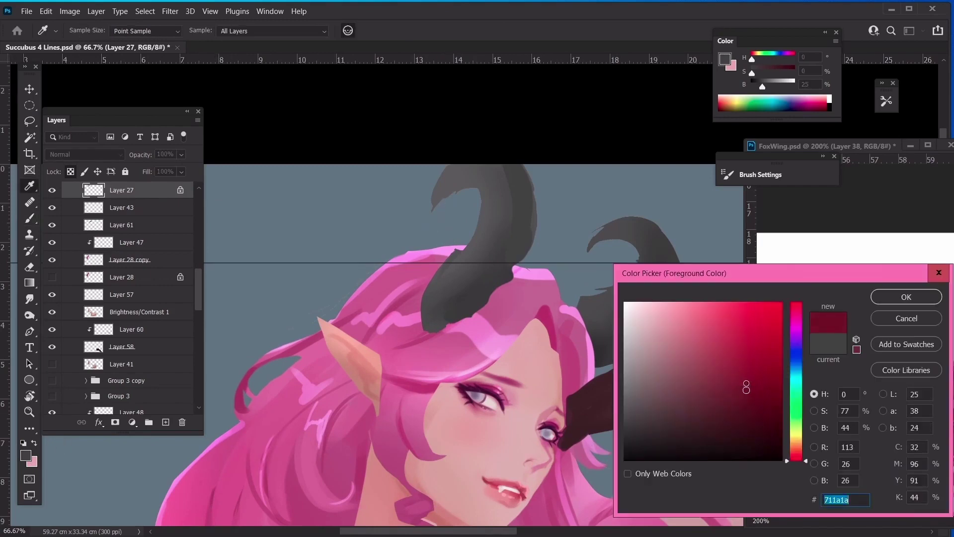
{"action": "left_click", "coordinate": [742, 355]}
{"action": "key", "text": "Return"}
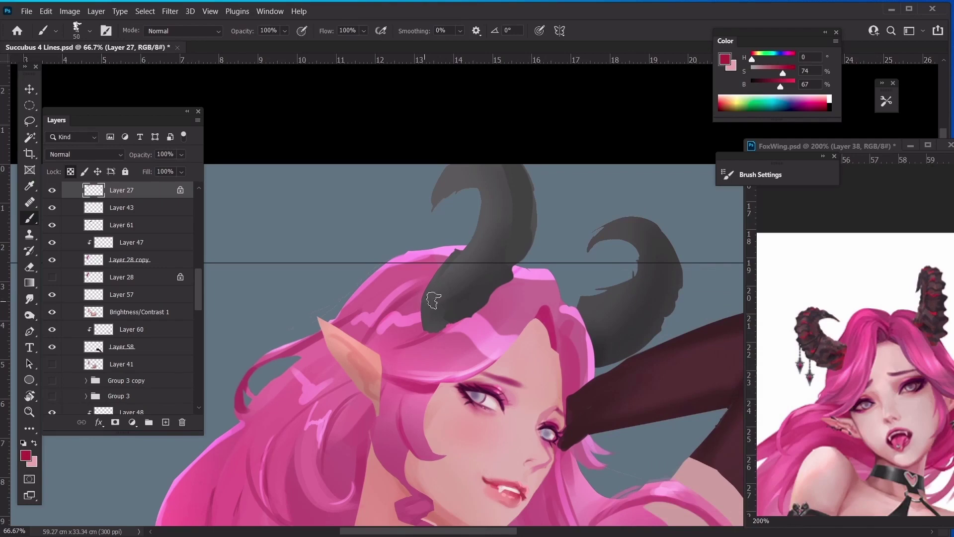
{"action": "key", "text": "bracketleft"}
{"action": "key", "text": "bracketleft"}
{"action": "key", "text": "bracketleft"}
{"action": "left_click_drag", "start_coordinate": [431, 325], "coordinate": [444, 299]}
{"action": "left_click_drag", "start_coordinate": [454, 317], "coordinate": [465, 281]}
{"action": "key", "text": "bracketleft"}
{"action": "key", "text": "bracketleft"}
{"action": "key", "text": "bracketleft"}
{"action": "key", "text": "bracketleft"}
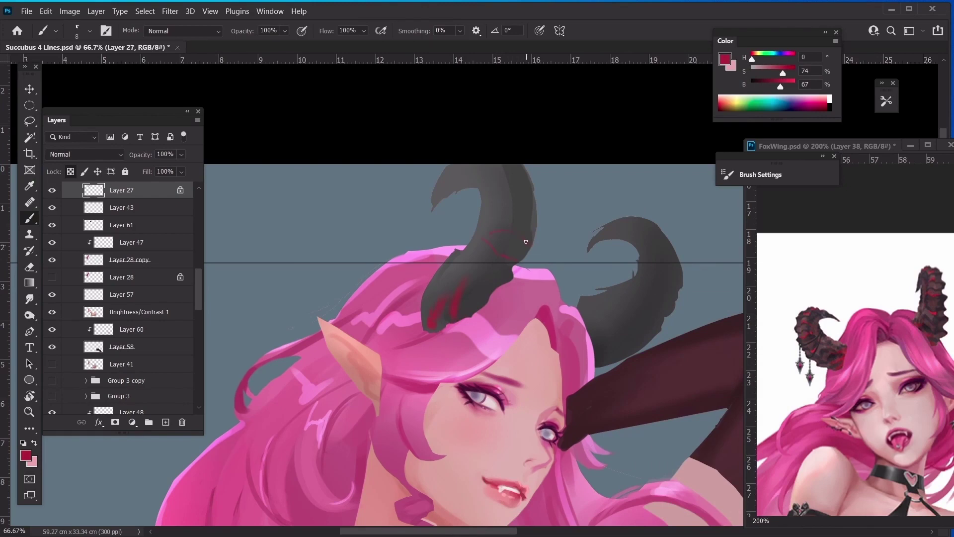
- Set the foreground colour to dark brown (H 30, S 29, B 29) and brush it over the front horn with a 150 px brush
{"action": "left_click", "coordinate": [471, 267], "text": "alt"}
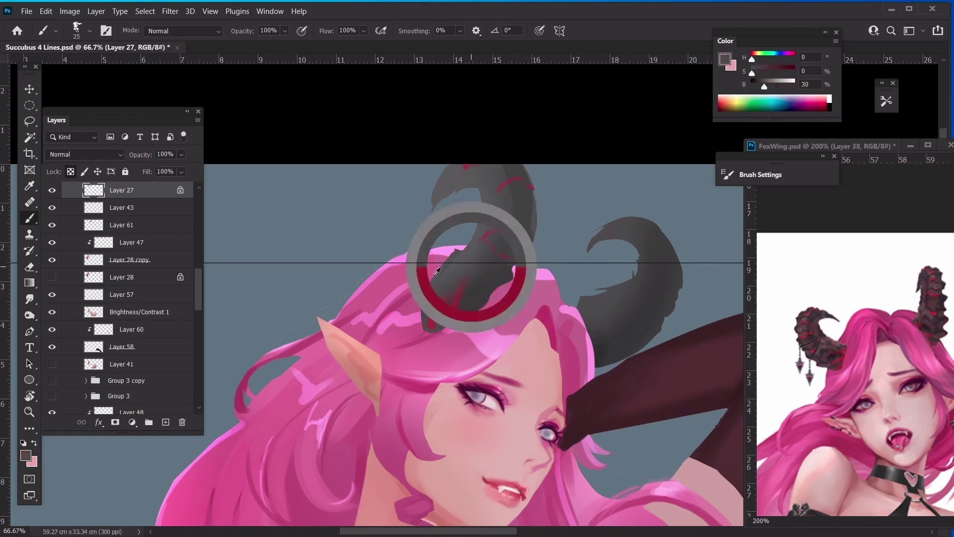
{"action": "left_click", "coordinate": [26, 455]}
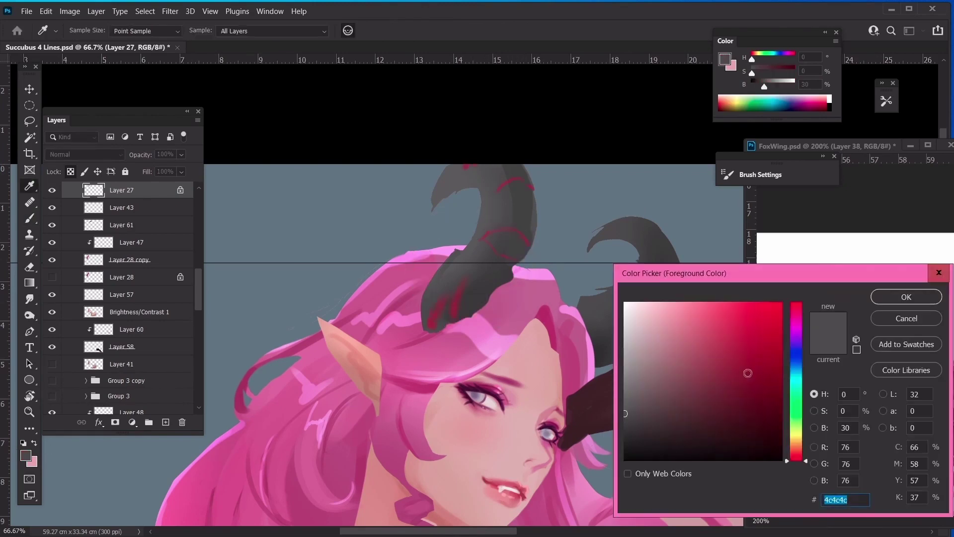
{"action": "left_click", "coordinate": [796, 447]}
{"action": "left_click", "coordinate": [671, 414]}
{"action": "key", "text": "Return"}
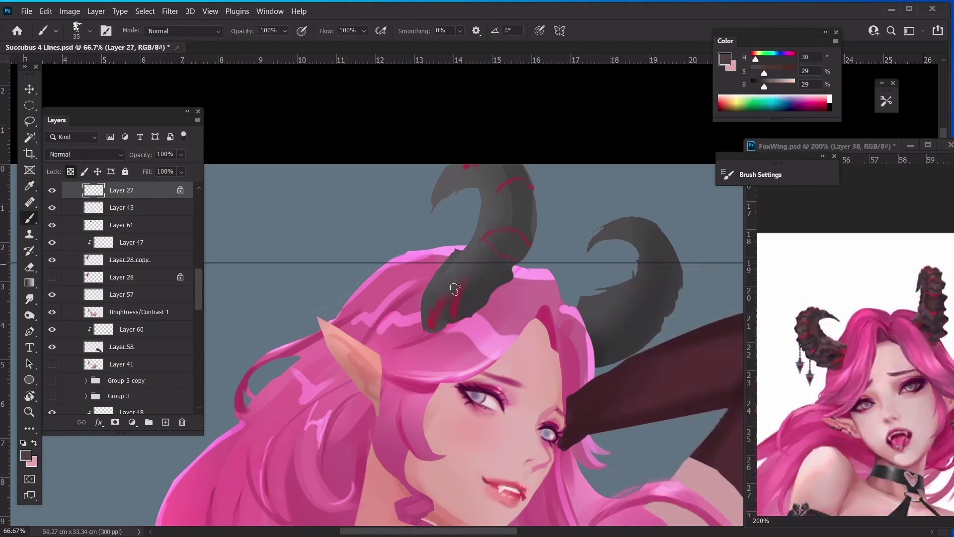
{"action": "key", "text": "bracketright"}
{"action": "key", "text": "bracketright"}
{"action": "key", "text": "bracketright"}
{"action": "key", "text": "bracketright"}
{"action": "key", "text": "bracketright"}
{"action": "key", "text": "bracketright"}
{"action": "key", "text": "bracketright"}
{"action": "key", "text": "bracketright"}
{"action": "key", "text": "bracketright"}
{"action": "key", "text": "bracketright"}
{"action": "left_click_drag", "start_coordinate": [454, 295], "coordinate": [450, 287]}
{"action": "mouse_move", "coordinate": [499, 247]}
{"action": "left_mouse_down"}
{"action": "mouse_move", "coordinate": [504, 213]}
{"action": "mouse_move", "coordinate": [521, 214]}
{"action": "mouse_move", "coordinate": [492, 199]}
{"action": "left_mouse_up"}
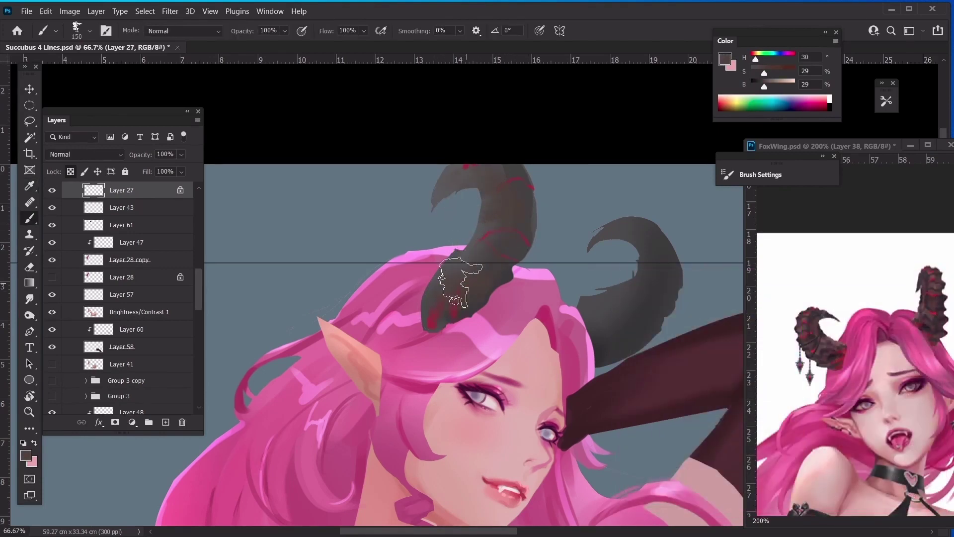
- Blend the front horn's curved tip with greys and browns sampled from the horn, using a smaller brush
{"action": "scroll", "coordinate": [460, 282], "scroll_direction": "down", "scroll_amount": 1}
{"action": "key", "text": "bracketleft"}
{"action": "key", "text": "bracketleft"}
{"action": "key", "text": "bracketleft"}
{"action": "key", "text": "bracketleft"}
{"action": "key", "text": "bracketleft"}
{"action": "key", "text": "bracketleft"}
{"action": "left_click", "coordinate": [502, 218], "text": "alt"}
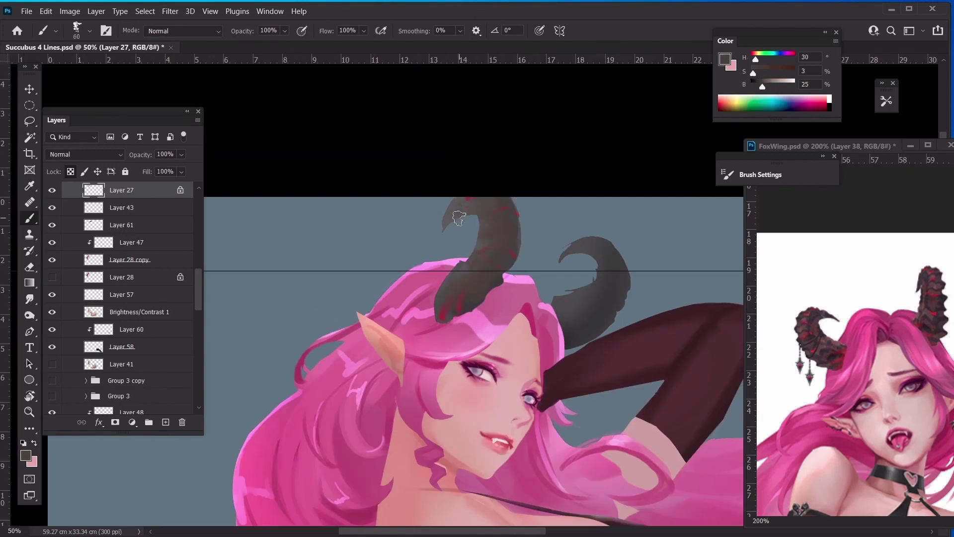
{"action": "mouse_move", "coordinate": [458, 218]}
{"action": "left_mouse_down"}
{"action": "mouse_move", "coordinate": [477, 210]}
{"action": "mouse_move", "coordinate": [450, 219]}
{"action": "left_mouse_up"}
{"action": "left_click", "coordinate": [487, 211], "text": "alt"}
{"action": "key", "text": "bracketleft"}
{"action": "key", "text": "bracketleft"}
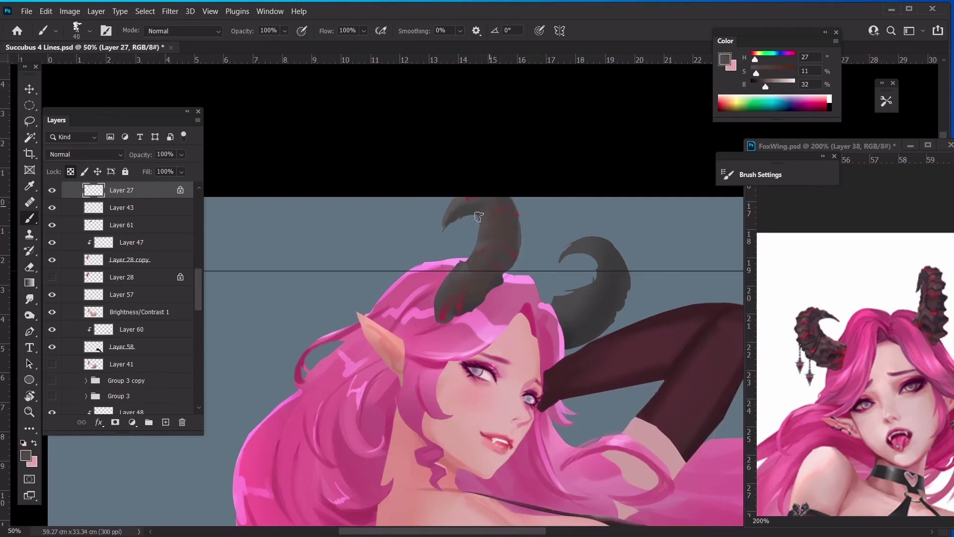
{"action": "key", "text": "bracketleft"}
- Sample the dark grey (H 0, S 0, B 22) at the front horn's base and paint shadow strokes between its red streaks
{"action": "scroll", "coordinate": [478, 214], "scroll_direction": "down", "scroll_amount": 3}
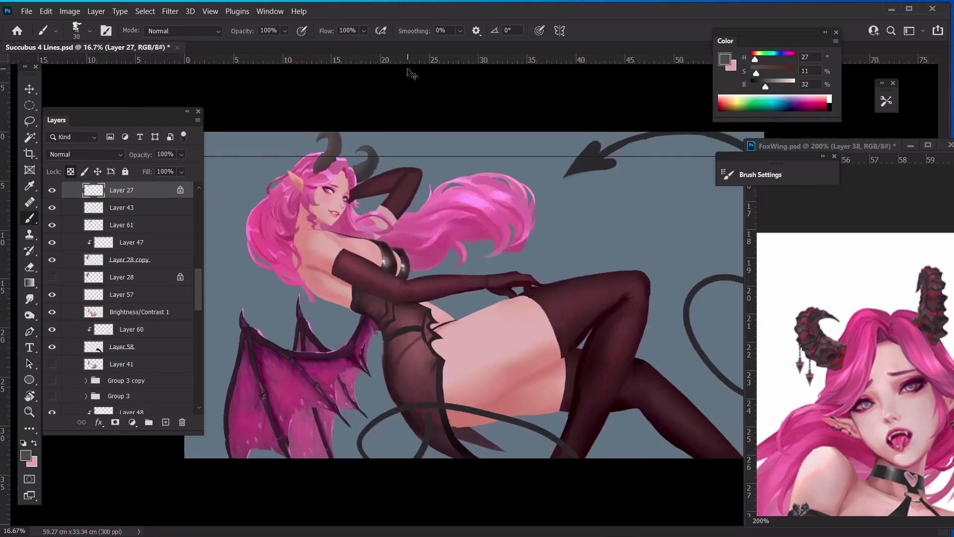
{"action": "key", "text": "ctrl+plus"}
{"action": "key", "text": "ctrl+plus"}
{"action": "key", "text": "ctrl+plus"}
{"action": "key", "text": "ctrl+plus"}
{"action": "key", "text": "ctrl+plus"}
{"action": "left_click", "coordinate": [432, 303], "text": "alt"}
{"action": "left_click_drag", "start_coordinate": [435, 302], "coordinate": [458, 272]}
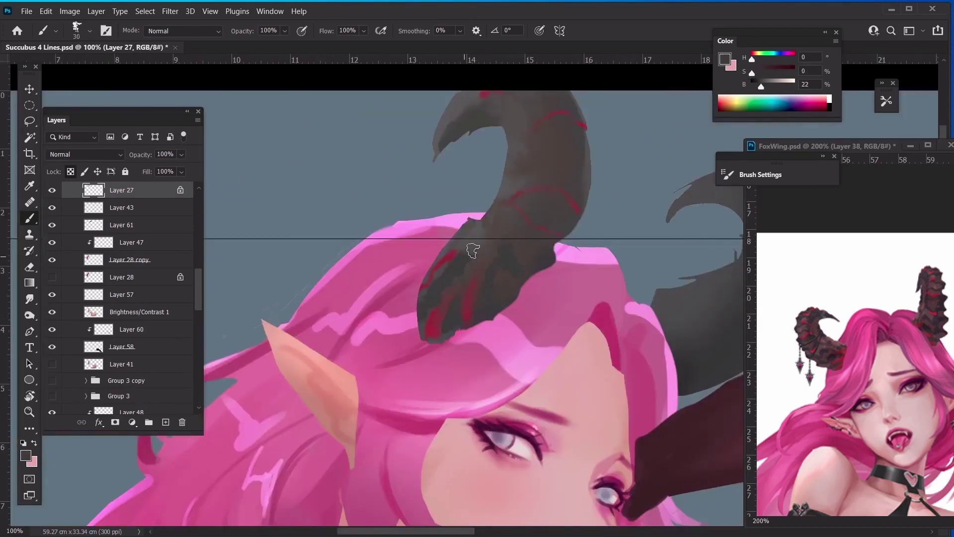
{"action": "key", "text": "bracketleft"}
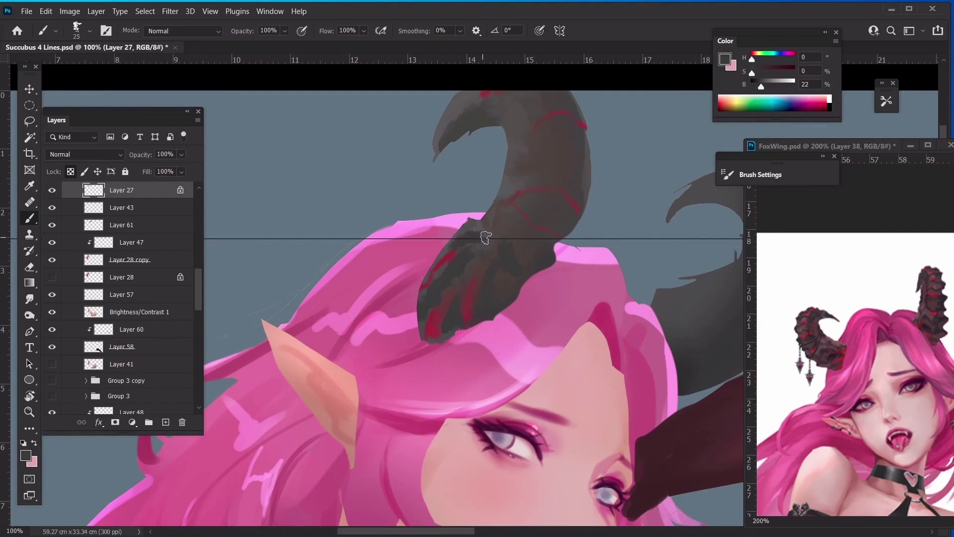
{"action": "key", "text": "bracketright"}
{"action": "left_click", "coordinate": [458, 253], "text": "alt"}
{"action": "key", "text": "ctrl+minus"}
{"action": "key", "text": "bracketleft"}
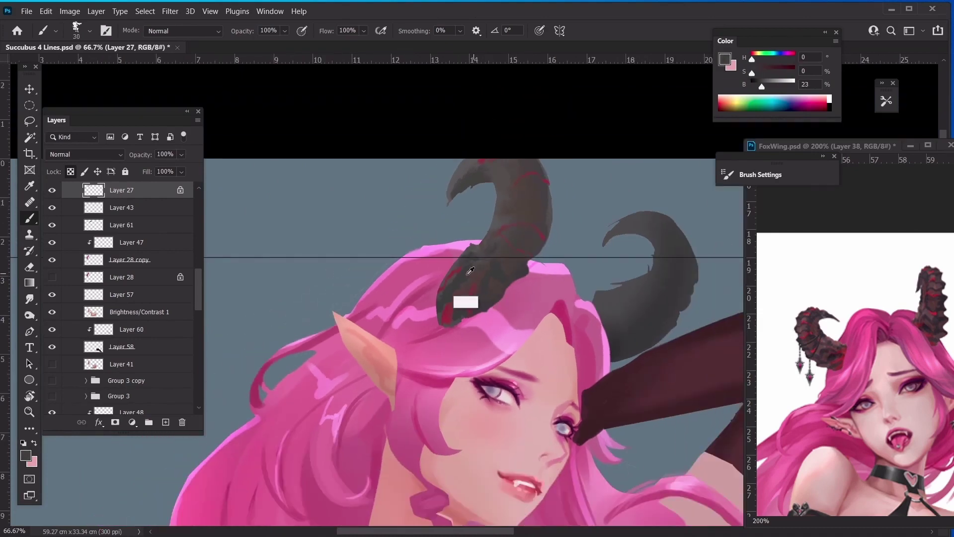
- Sample lighter and darker greys from the front horn and paint small shading patches along its middle and inner curve
{"action": "left_click", "coordinate": [470, 271], "text": "alt"}
{"action": "left_click", "coordinate": [499, 217], "text": "alt"}
{"action": "key", "text": "bracketleft"}
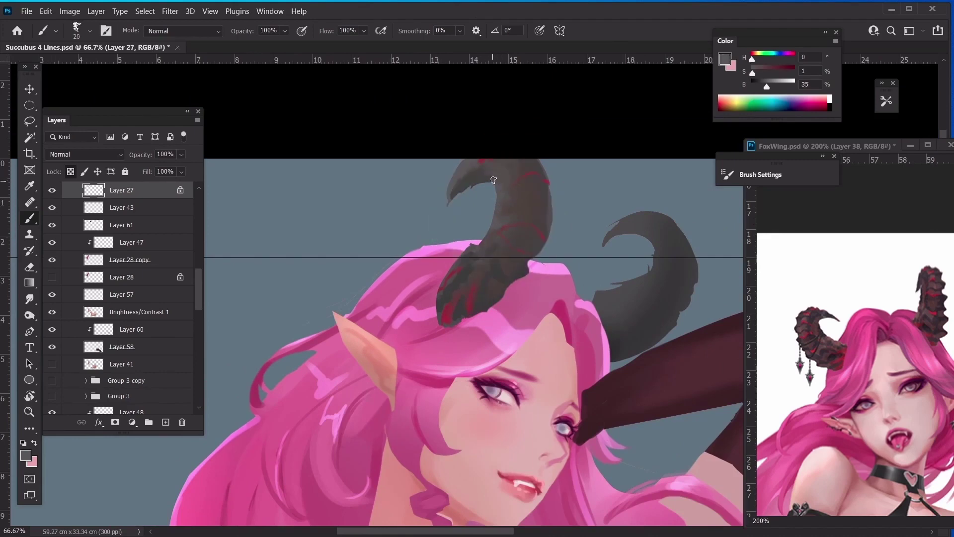
{"action": "key", "text": "bracketleft"}
{"action": "left_click", "coordinate": [495, 228], "text": "alt"}
{"action": "left_click", "coordinate": [490, 241], "text": "alt"}
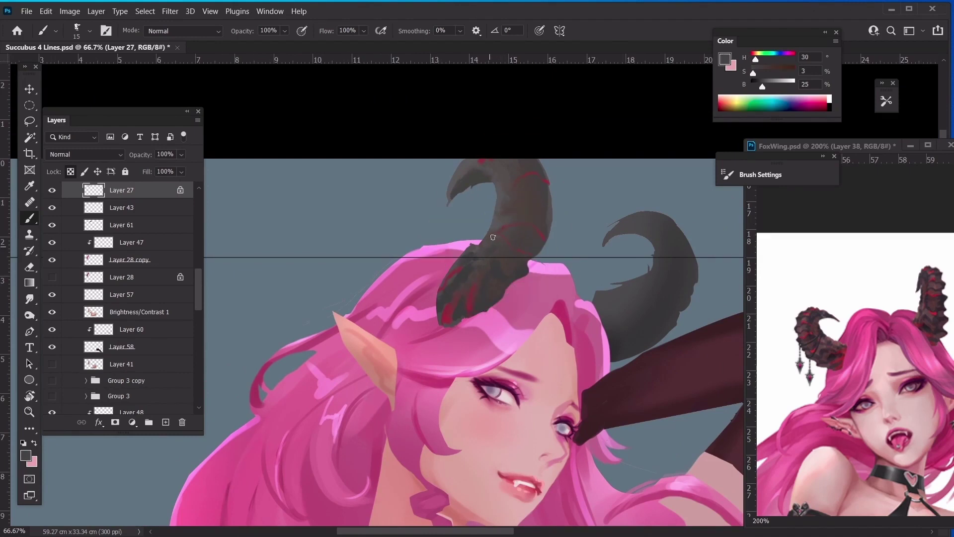
- Deepen the shadows on the front horn's upper body with sampled dark grey (H 0, S 0, B 22) and a 40 px brush
{"action": "key", "text": "bracketright"}
{"action": "key", "text": "bracketright"}
{"action": "left_click", "coordinate": [495, 216], "text": "alt"}
{"action": "key", "text": "bracketright"}
{"action": "key", "text": "bracketright"}
{"action": "key", "text": "bracketright"}
{"action": "key", "text": "bracketright"}
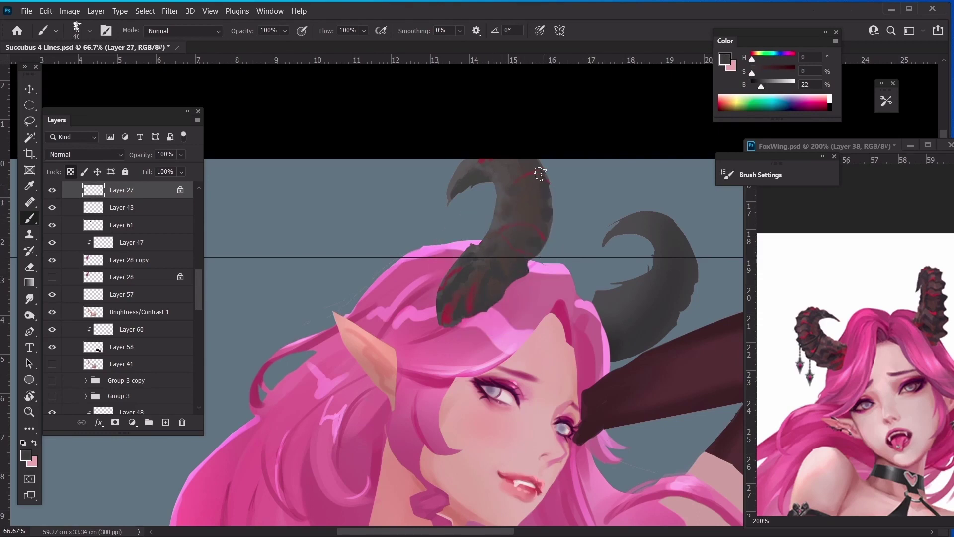
- Set the foreground colour to bright crimson (H 2, S 74, B 79) and repaint the front horn's red rings with a small brush
{"action": "key", "text": "bracketleft"}
{"action": "left_click", "coordinate": [502, 209], "text": "alt"}
{"action": "key", "text": "bracketleft"}
{"action": "key", "text": "bracketleft"}
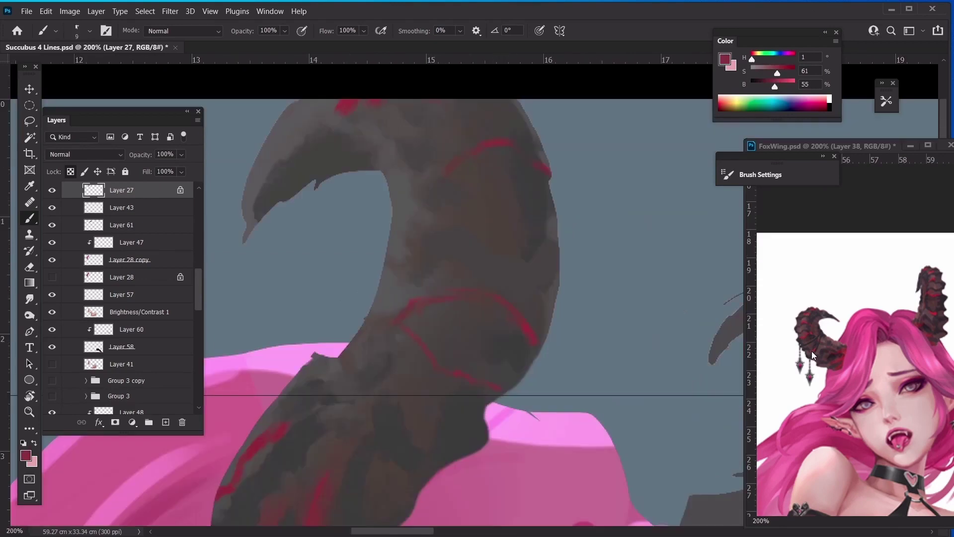
{"action": "key", "text": "bracketright"}
{"action": "key", "text": "bracketright"}
{"action": "mouse_move", "coordinate": [424, 366]}
{"action": "left_mouse_down"}
{"action": "mouse_move", "coordinate": [464, 383]}
{"action": "mouse_move", "coordinate": [411, 342]}
{"action": "mouse_move", "coordinate": [478, 384]}
{"action": "left_mouse_up"}
{"action": "left_click", "coordinate": [25, 456]}
{"action": "left_click", "coordinate": [725, 359]}
{"action": "key", "text": "Return"}
{"action": "key", "text": "bracketleft"}
{"action": "key", "text": "bracketleft"}
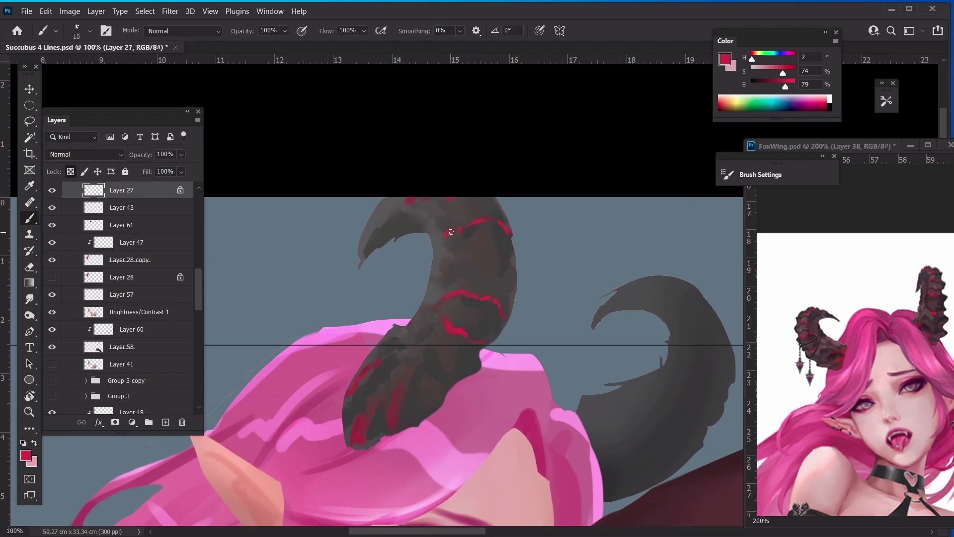
- Try a vertical red line between the front horn's rings, undo it, and paint a short red V mark there instead
{"action": "mouse_move", "coordinate": [489, 227]}
{"action": "left_mouse_down"}
{"action": "mouse_move", "coordinate": [472, 243]}
{"action": "mouse_move", "coordinate": [483, 292]}
{"action": "left_mouse_up"}
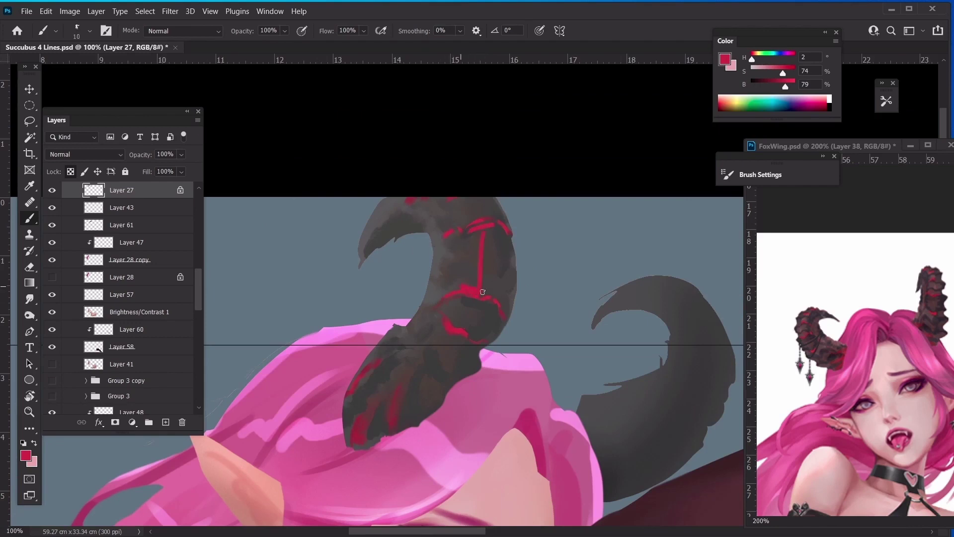
{"action": "key", "text": "ctrl+z"}
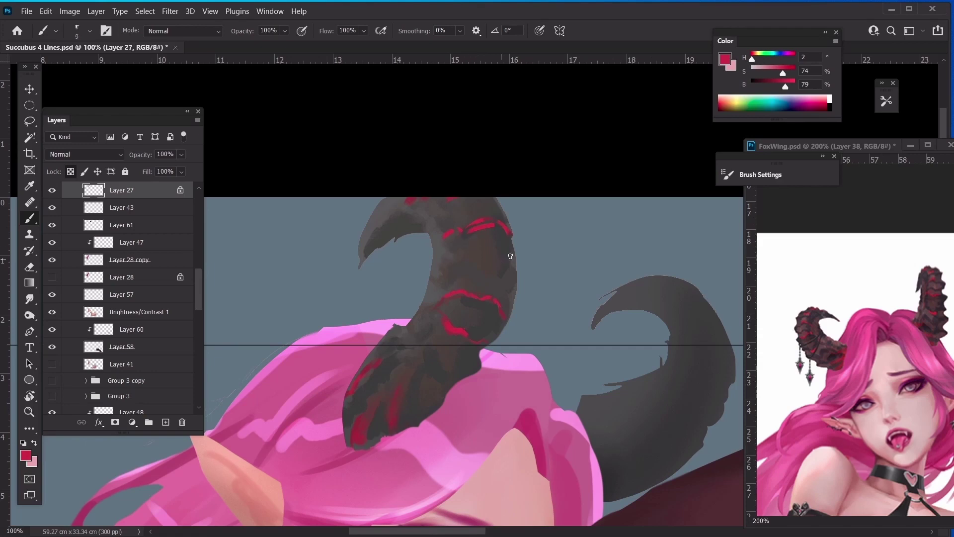
{"action": "mouse_move", "coordinate": [511, 256]}
{"action": "left_mouse_down"}
{"action": "mouse_move", "coordinate": [488, 259]}
{"action": "mouse_move", "coordinate": [495, 268]}
{"action": "mouse_move", "coordinate": [517, 262]}
{"action": "left_mouse_up"}
- Unlock Layer 27 and paint jagged ridges beyond the front horn's outer edge with sampled dark greys and browns
{"action": "left_click", "coordinate": [506, 249], "text": "alt"}
{"action": "left_click", "coordinate": [183, 191]}
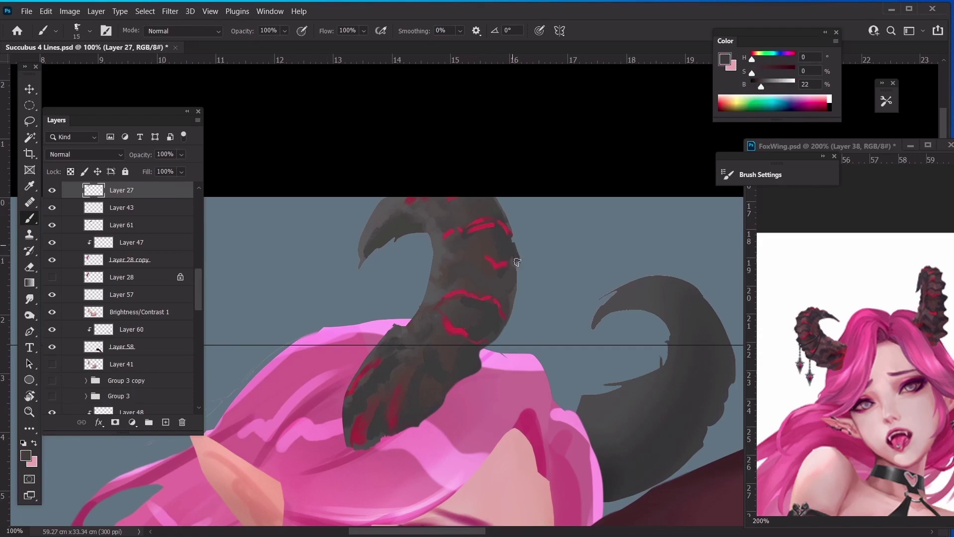
{"action": "left_click", "coordinate": [514, 278], "text": "alt"}
{"action": "left_click", "coordinate": [507, 259], "text": "alt"}
{"action": "key", "text": "bracketleft"}
{"action": "key", "text": "bracketleft"}
{"action": "left_click", "coordinate": [519, 292], "text": "alt"}
{"action": "left_click", "coordinate": [474, 294], "text": "alt"}
{"action": "key", "text": "bracketright"}
{"action": "left_click", "coordinate": [506, 269], "text": "alt"}
{"action": "left_click", "coordinate": [502, 278], "text": "alt"}
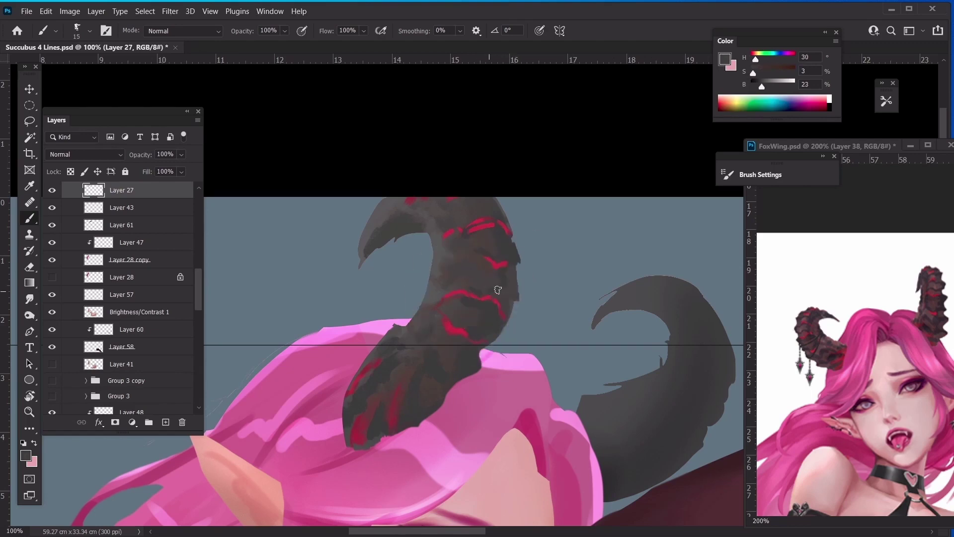
{"action": "left_click", "coordinate": [463, 235], "text": "alt"}
{"action": "left_click", "coordinate": [492, 226], "text": "alt"}
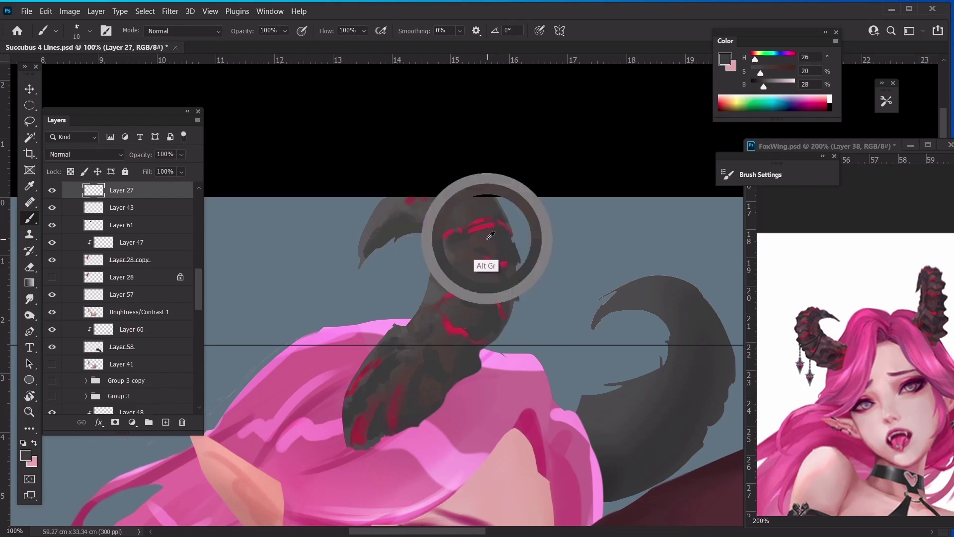
- Undo the last strokes around the front horn's rings and paint a red V mark near its base in sampled crimson
{"action": "left_click", "coordinate": [495, 222], "text": "alt"}
{"action": "left_click", "coordinate": [491, 227], "text": "alt"}
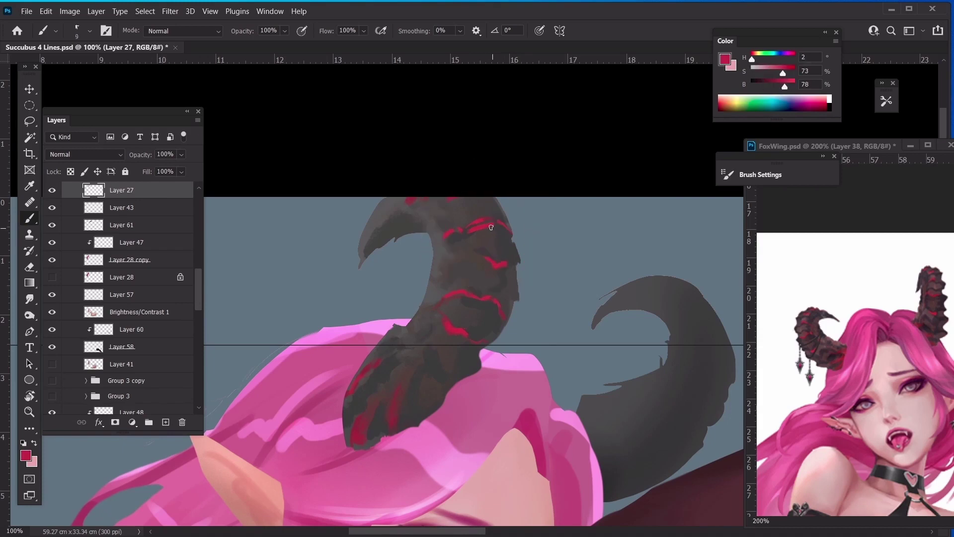
{"action": "left_click", "coordinate": [479, 298], "text": "alt"}
{"action": "key", "text": "ctrl+z"}
{"action": "key", "text": "ctrl+z"}
{"action": "key", "text": "ctrl+z"}
{"action": "key", "text": "]"}
{"action": "key", "text": "]"}
{"action": "key", "text": "]"}
{"action": "left_click_drag", "start_coordinate": [444, 355], "coordinate": [451, 366]}
- Sample dark greys from the front horn and paint shadow patches around the rings and inner curve with a 20 px brush
{"action": "key", "text": "["}
{"action": "left_click", "coordinate": [455, 331], "text": "alt"}
{"action": "left_click", "coordinate": [428, 355], "text": "alt"}
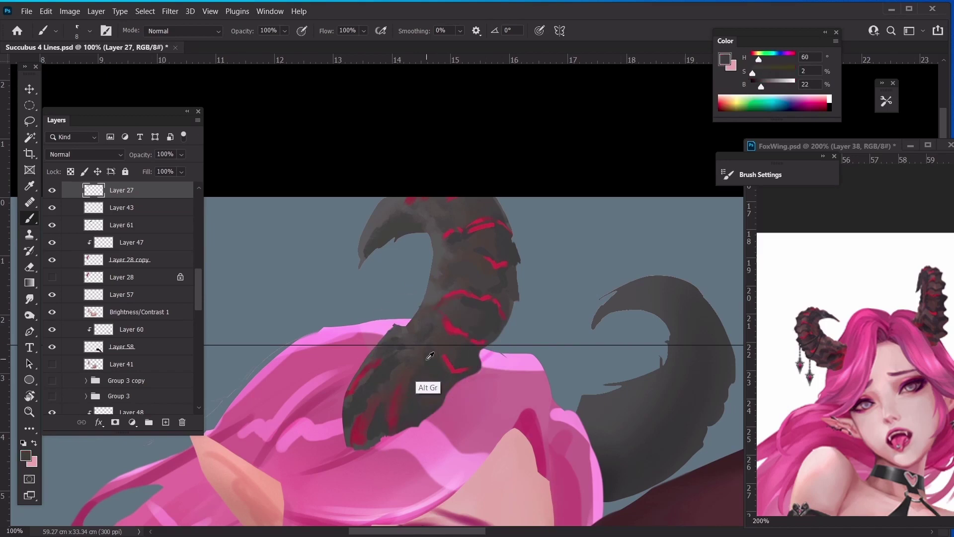
{"action": "key", "text": "]"}
{"action": "key", "text": "]"}
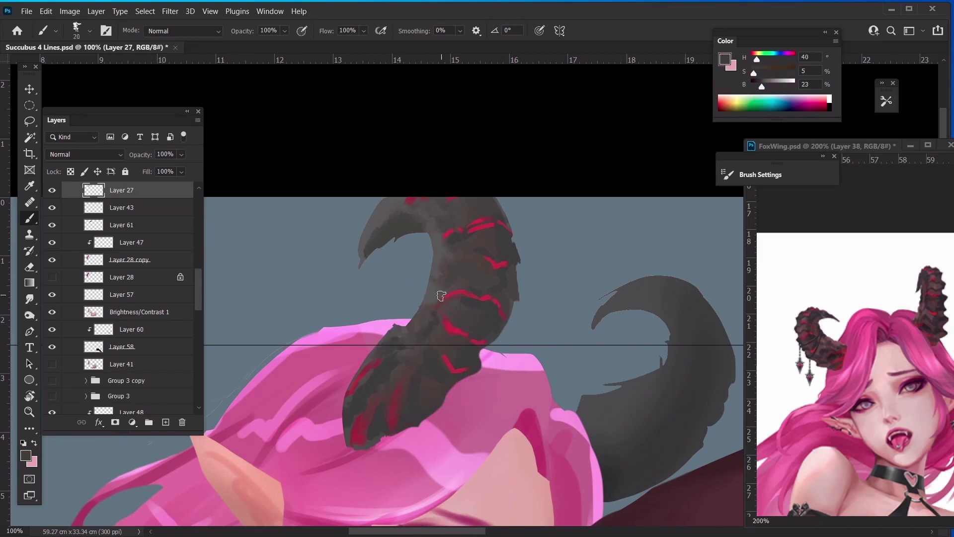
{"action": "key", "text": "bracketright"}
{"action": "key", "text": "bracketleft"}
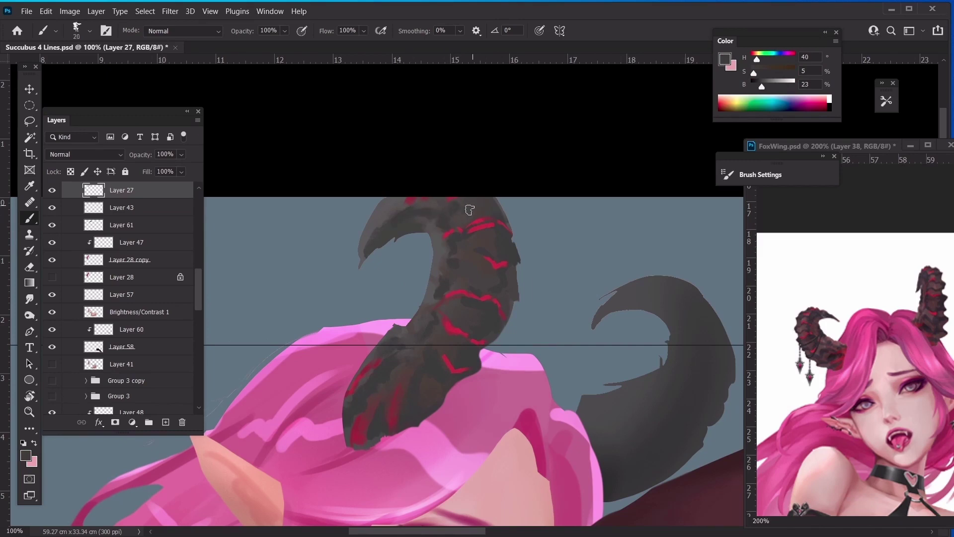
- Sample reds from the front horn's markings and extend them with thin red lines across its lower half
{"action": "left_click_drag", "start_coordinate": [470, 209], "coordinate": [495, 142]}
{"action": "key", "text": "bracketleft"}
{"action": "left_click", "coordinate": [384, 367], "text": "alt"}
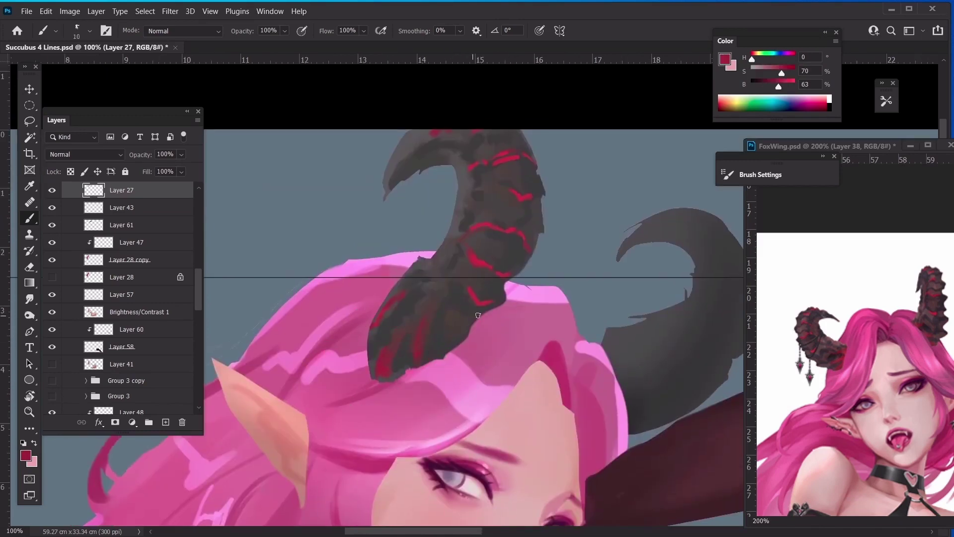
{"action": "left_click", "coordinate": [472, 261], "text": "alt"}
{"action": "key", "text": "bracketleft"}
{"action": "key", "text": "bracketleft"}
{"action": "key", "text": "ctrl+minus"}
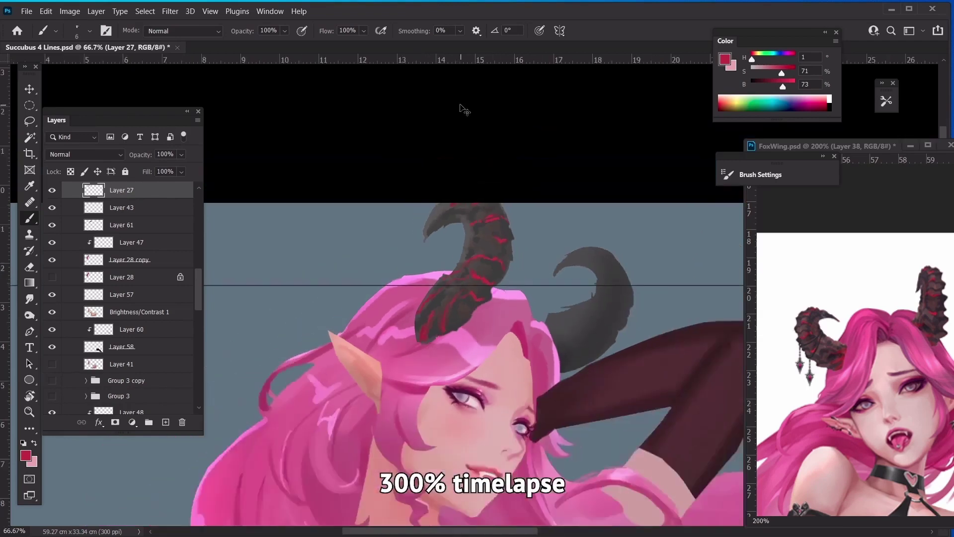
- Enlarge the brush to 15 px and paint a bolder crimson streak (H 1, S 71, B 73) at the front horn's base
{"action": "key", "text": "ctrl+plus"}
{"action": "key", "text": "bracketright"}
{"action": "key", "text": "bracketright"}
{"action": "key", "text": "bracketright"}
{"action": "key", "text": "bracketright"}
{"action": "key", "text": "bracketright"}
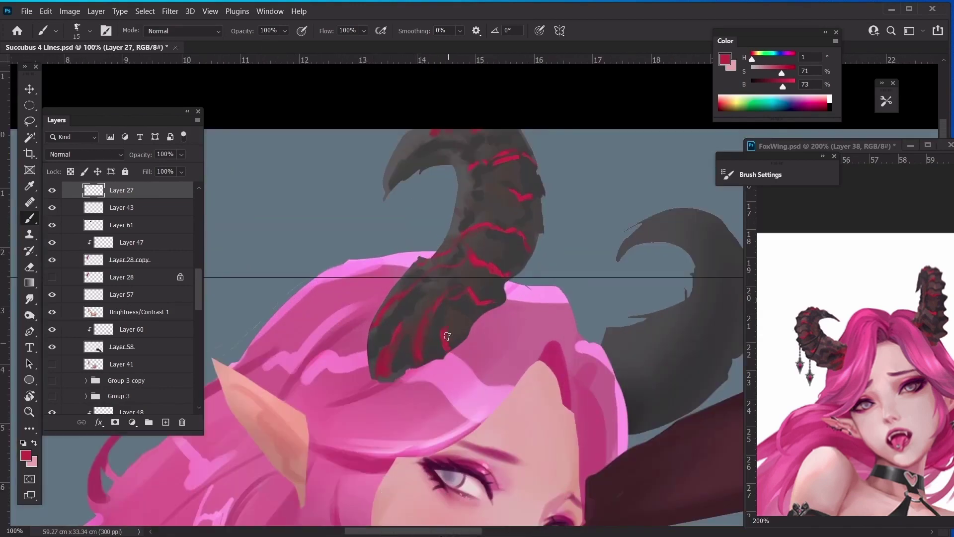
{"action": "key", "text": "bracketleft"}
- Sample a dark brown (H 30, S 7, B 23) from the front horn and set the brush to 20 px for shading its ridges
{"action": "key", "text": "ctrl+minus"}
{"action": "key", "text": "ctrl+minus"}
{"action": "key", "text": "ctrl+minus"}
{"action": "key", "text": "ctrl+minus"}
{"action": "key", "text": "ctrl+minus"}
{"action": "key", "text": "ctrl+plus"}
{"action": "key", "text": "ctrl+plus"}
{"action": "mouse_move", "coordinate": [285, 192]}
{"action": "left_mouse_down"}
{"action": "mouse_move", "coordinate": [374, 315]}
{"action": "mouse_move", "coordinate": [511, 447]}
{"action": "left_mouse_up"}
{"action": "key", "text": "ctrl+plus"}
{"action": "key", "text": "ctrl+plus"}
{"action": "left_click_drag", "start_coordinate": [366, 229], "coordinate": [479, 298]}
{"action": "left_click", "coordinate": [478, 299], "text": "alt"}
{"action": "key", "text": "bracketright"}
{"action": "key", "text": "bracketright"}
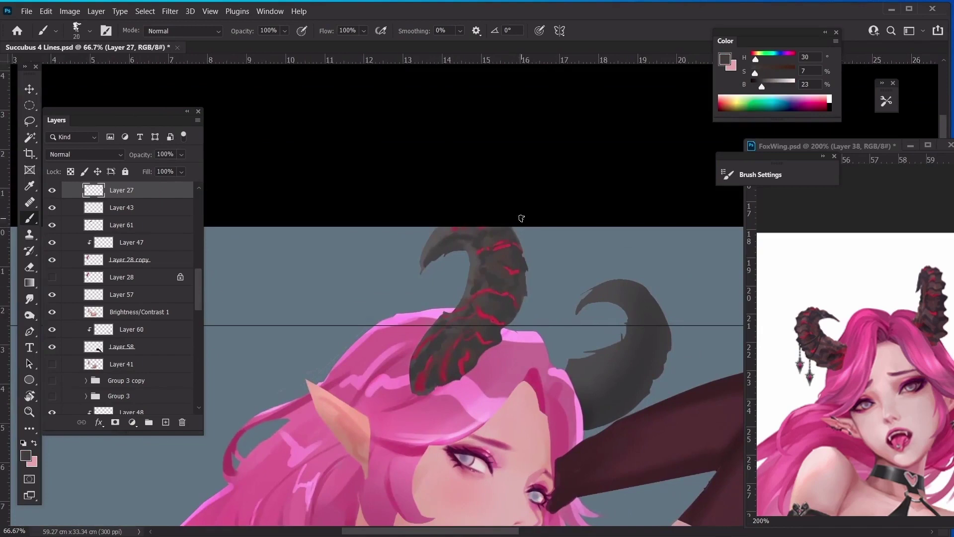
- Trim a sliver from the inner edge of the front horn's curved tip with a freehand selection
{"action": "key", "text": "ctrl+minus"}
{"action": "key", "text": "ctrl+minus"}
{"action": "key", "text": "ctrl+plus"}
{"action": "key", "text": "ctrl+plus"}
{"action": "key", "text": "ctrl+plus"}
{"action": "mouse_move", "coordinate": [417, 352]}
{"action": "left_mouse_down"}
{"action": "mouse_move", "coordinate": [432, 307]}
{"action": "mouse_move", "coordinate": [473, 252]}
{"action": "mouse_move", "coordinate": [480, 210]}
{"action": "mouse_move", "coordinate": [473, 194]}
{"action": "mouse_move", "coordinate": [454, 191]}
{"action": "mouse_move", "coordinate": [406, 260]}
{"action": "mouse_move", "coordinate": [462, 239]}
{"action": "left_mouse_up"}
{"action": "key", "text": "l"}
{"action": "key", "text": "alt"}
{"action": "mouse_move", "coordinate": [427, 202]}
{"action": "left_mouse_down"}
{"action": "mouse_move", "coordinate": [457, 200]}
{"action": "mouse_move", "coordinate": [431, 191]}
{"action": "left_mouse_up"}
{"action": "key", "text": "Delete"}
{"action": "key", "text": "ctrl+d"}
{"action": "left_click", "coordinate": [528, 468], "text": "ctrl"}
{"action": "left_click_drag", "start_coordinate": [387, 328], "coordinate": [387, 199]}
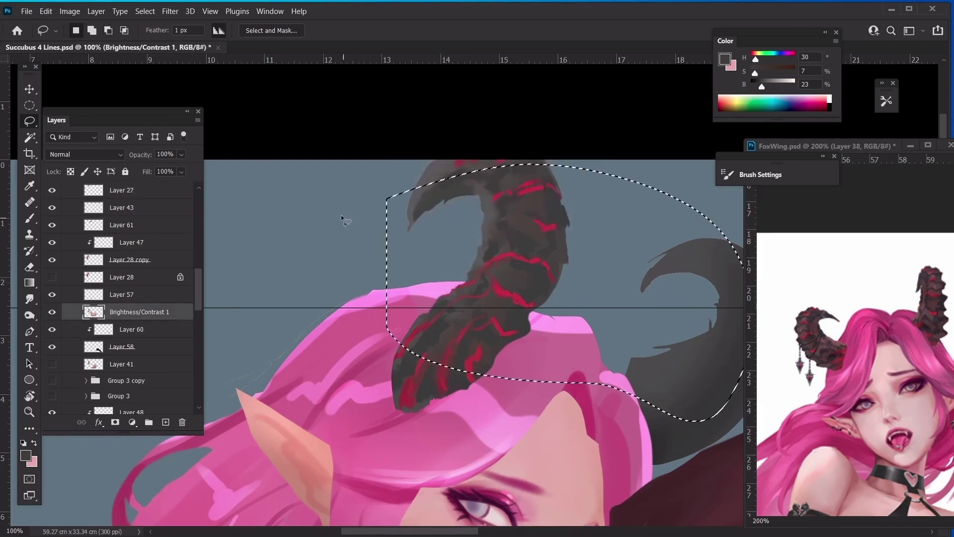
{"action": "key", "text": "ctrl+d"}
{"action": "key", "text": "ctrl+minus"}
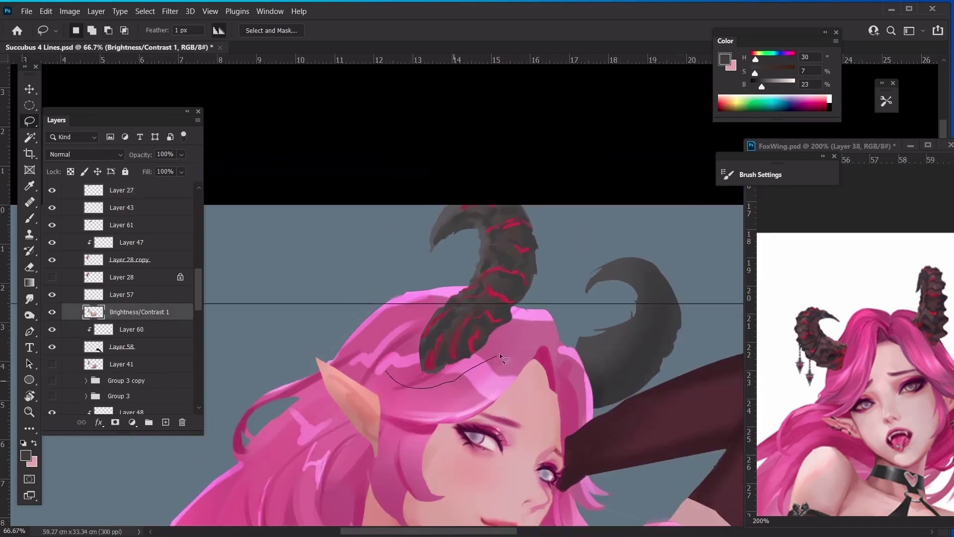
{"action": "mouse_move", "coordinate": [499, 353]}
{"action": "left_mouse_down"}
{"action": "mouse_move", "coordinate": [435, 376]}
{"action": "mouse_move", "coordinate": [540, 331]}
{"action": "mouse_move", "coordinate": [558, 373]}
{"action": "mouse_move", "coordinate": [673, 427]}
{"action": "mouse_move", "coordinate": [628, 195]}
{"action": "mouse_move", "coordinate": [253, 274]}
{"action": "left_mouse_up"}
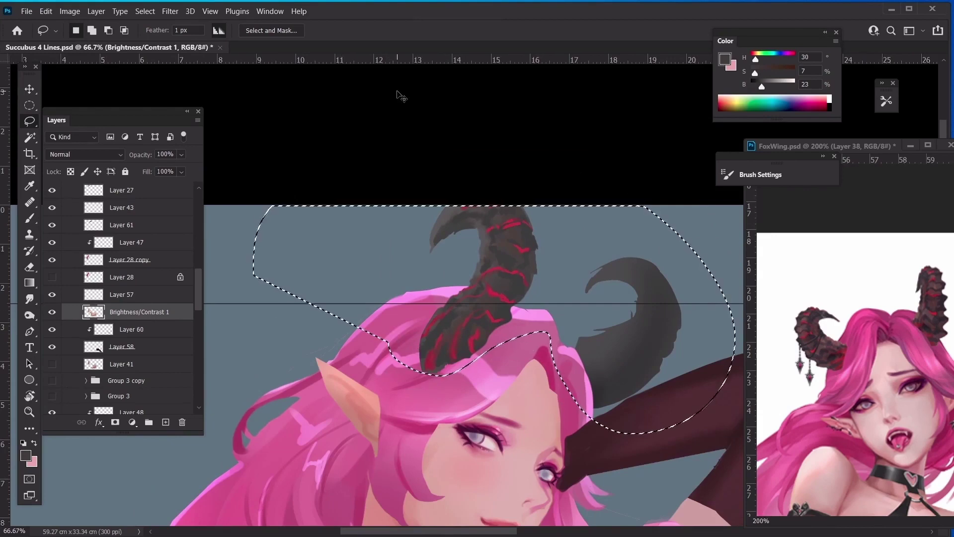
{"action": "key", "text": "ctrl+plus"}
{"action": "key", "text": "ctrl+plus"}
- Switch back to Layer 27 and examine the front horn's edges and the hair outline near the ear up close
{"action": "left_click_drag", "start_coordinate": [437, 234], "coordinate": [428, 324]}
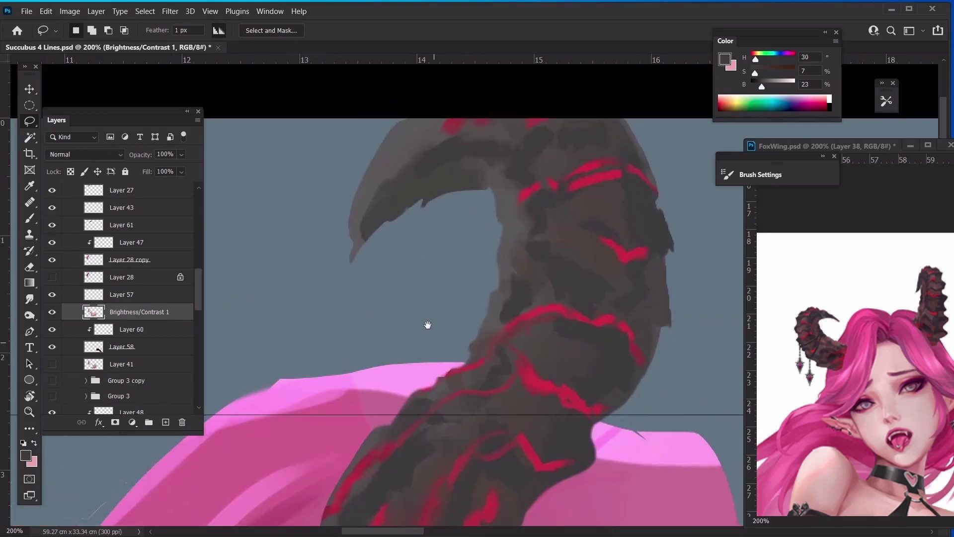
{"action": "left_click", "coordinate": [483, 159], "text": "ctrl"}
{"action": "key", "text": "ctrl+minus"}
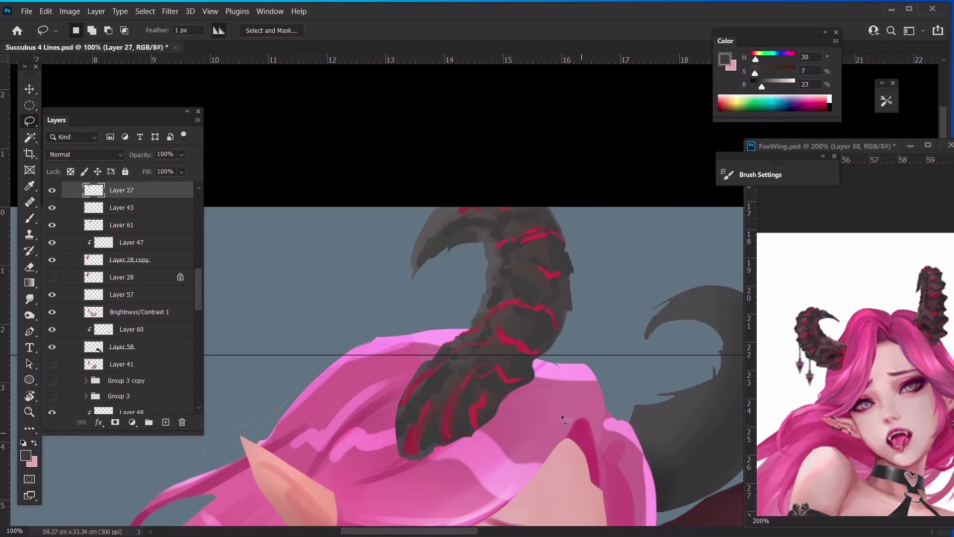
{"action": "mouse_move", "coordinate": [538, 435]}
{"action": "left_mouse_down"}
{"action": "mouse_move", "coordinate": [517, 278]}
{"action": "mouse_move", "coordinate": [519, 288]}
{"action": "left_mouse_up"}
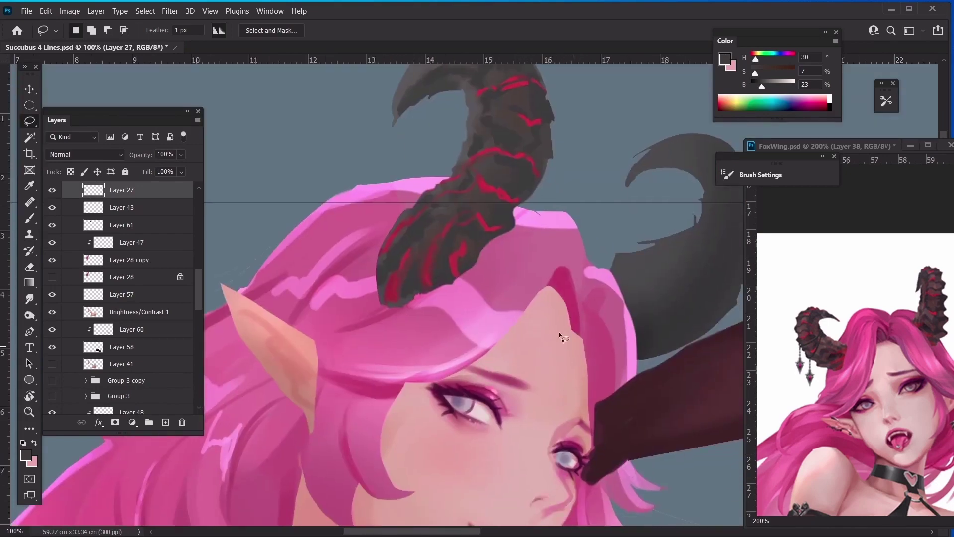
{"action": "mouse_move", "coordinate": [440, 149]}
{"action": "left_mouse_down"}
{"action": "mouse_move", "coordinate": [470, 281]}
{"action": "mouse_move", "coordinate": [468, 270]}
{"action": "mouse_move", "coordinate": [438, 300]}
{"action": "mouse_move", "coordinate": [438, 330]}
{"action": "left_mouse_up"}
{"action": "key", "text": "ctrl+plus"}
{"action": "left_click_drag", "start_coordinate": [419, 189], "coordinate": [416, 243]}
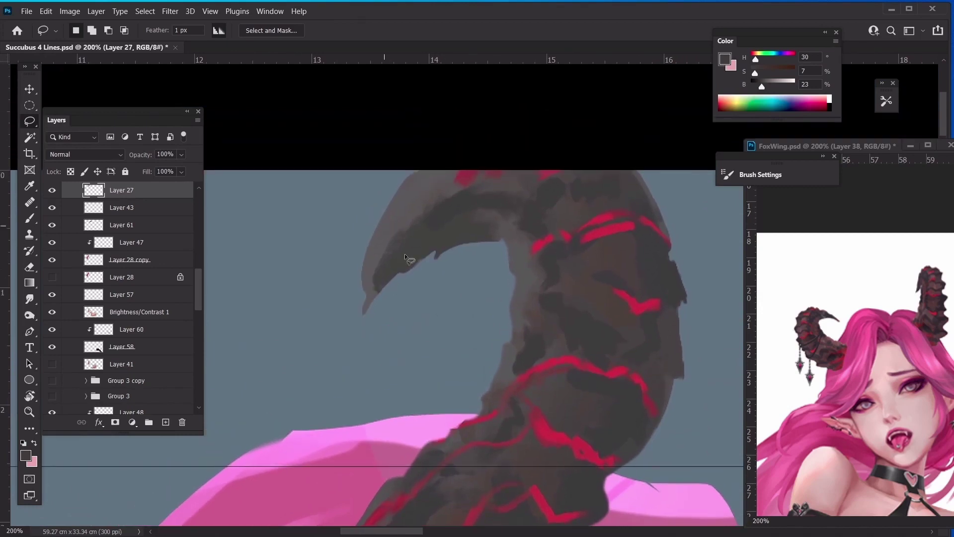
{"action": "left_click_drag", "start_coordinate": [401, 405], "coordinate": [509, 156]}
{"action": "left_click_drag", "start_coordinate": [323, 472], "coordinate": [424, 268]}
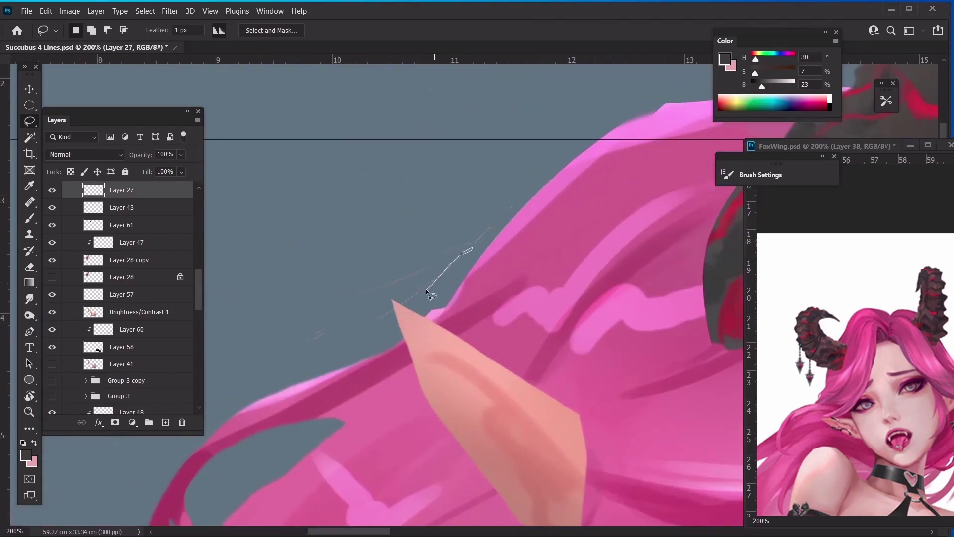
- Delete the stray sketch lines above the ear tip from the Brightness/Contrast 1 layer using a freehand selection
{"action": "mouse_move", "coordinate": [371, 320]}
{"action": "left_mouse_down"}
{"action": "mouse_move", "coordinate": [404, 234]}
{"action": "mouse_move", "coordinate": [530, 186]}
{"action": "mouse_move", "coordinate": [409, 328]}
{"action": "left_mouse_up"}
{"action": "left_click_drag", "start_coordinate": [580, 336], "coordinate": [385, 185]}
{"action": "left_click", "coordinate": [569, 392], "text": "ctrl"}
{"action": "left_click_drag", "start_coordinate": [368, 227], "coordinate": [575, 392]}
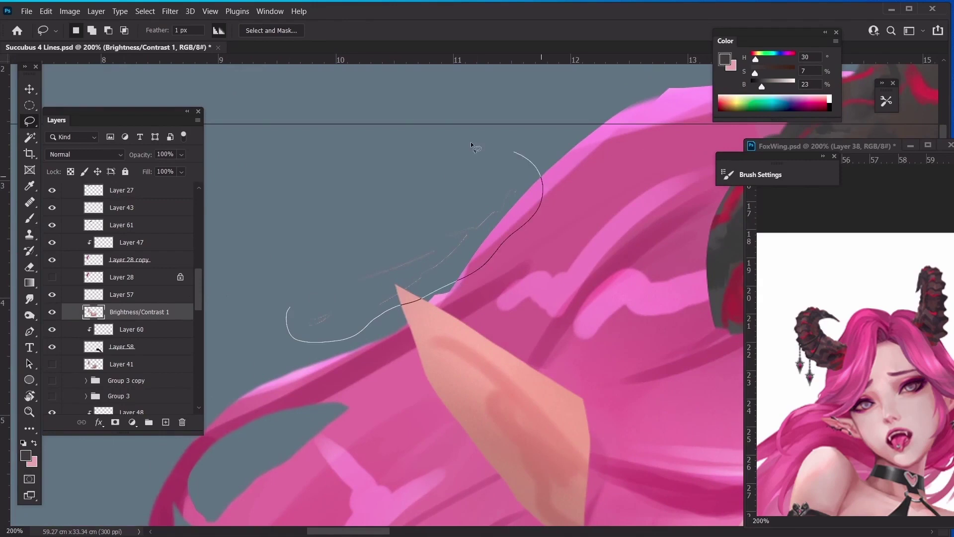
{"action": "mouse_move", "coordinate": [470, 142]}
{"action": "left_mouse_down"}
{"action": "mouse_move", "coordinate": [303, 233]}
{"action": "mouse_move", "coordinate": [312, 318]}
{"action": "left_mouse_up"}
{"action": "left_click", "coordinate": [52, 312]}
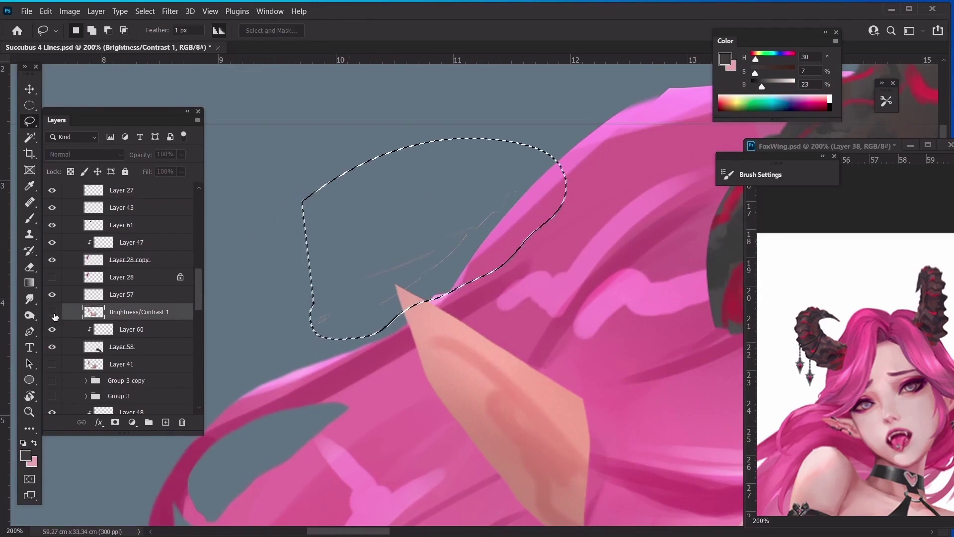
{"action": "left_click", "coordinate": [53, 312]}
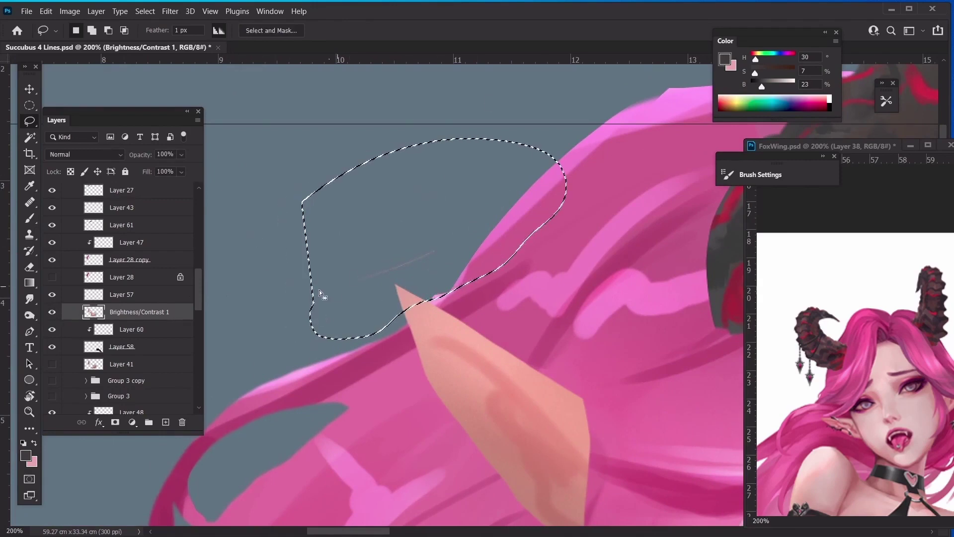
{"action": "key", "text": "ctrl+d"}
- Remove the remaining stray line above the ear tip from Layer 43 with a freehand selection
{"action": "left_click", "coordinate": [382, 271], "text": "ctrl"}
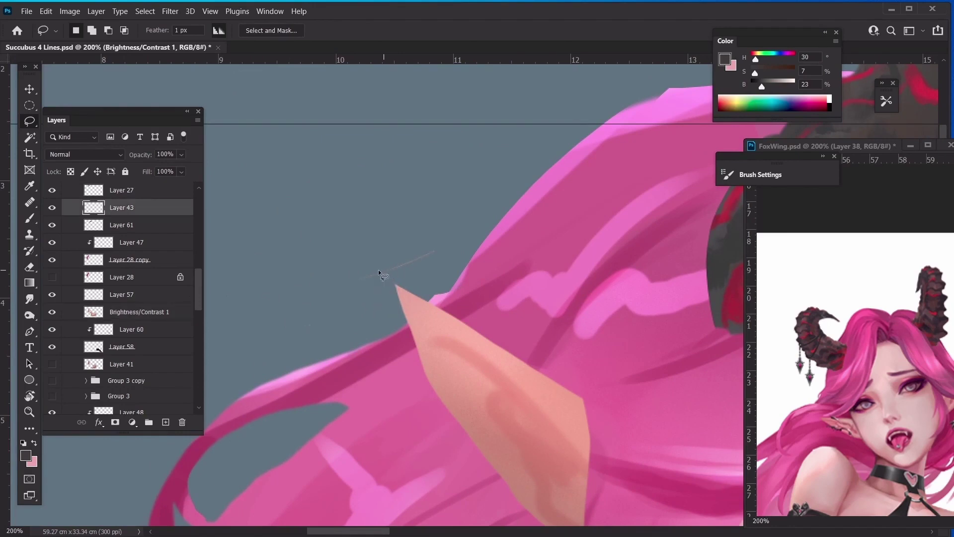
{"action": "left_click_drag", "start_coordinate": [338, 300], "coordinate": [343, 298]}
{"action": "key", "text": "ctrl+minus"}
{"action": "key", "text": "ctrl+minus"}
{"action": "key", "text": "ctrl+minus"}
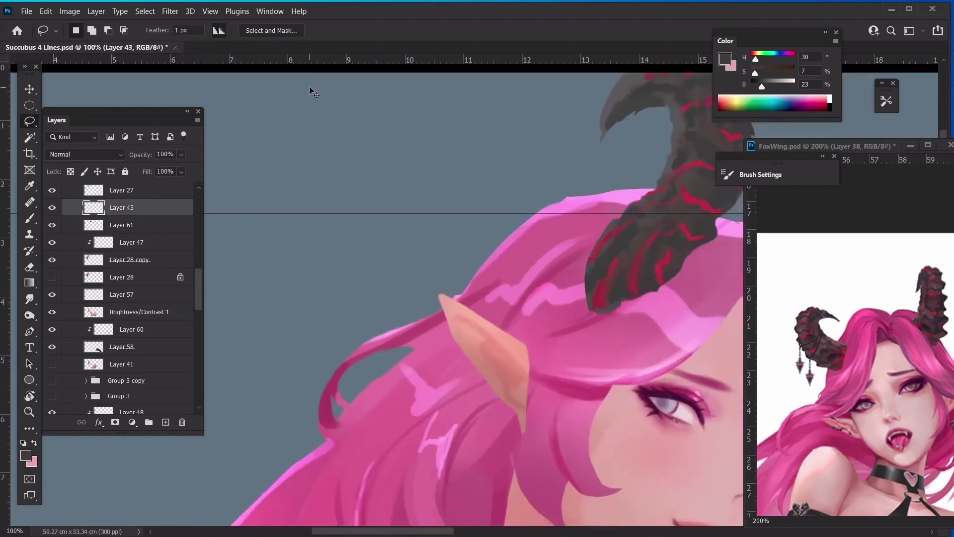
{"action": "left_click_drag", "start_coordinate": [447, 271], "coordinate": [347, 284]}
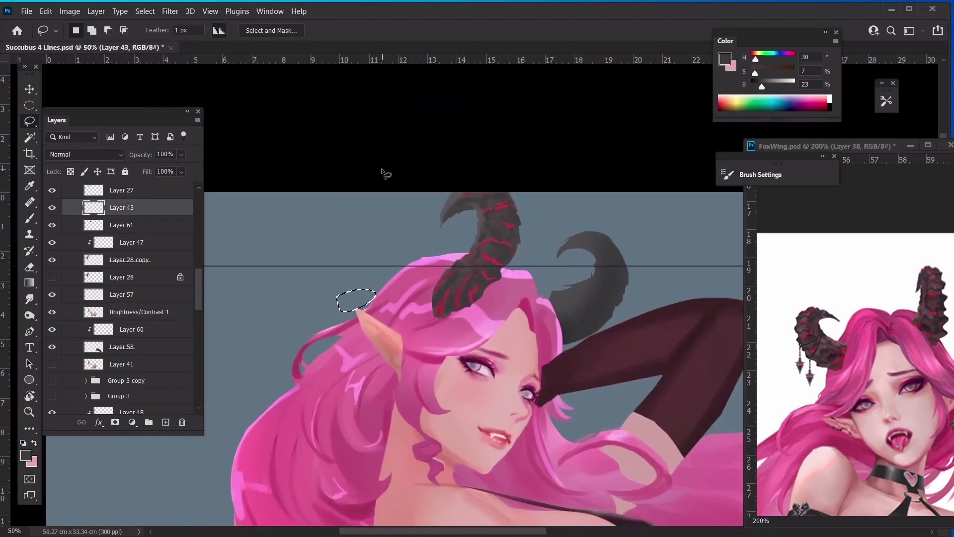
{"action": "key", "text": "ctrl+d"}
{"action": "key", "text": "ctrl+plus"}
{"action": "key", "text": "ctrl+plus"}
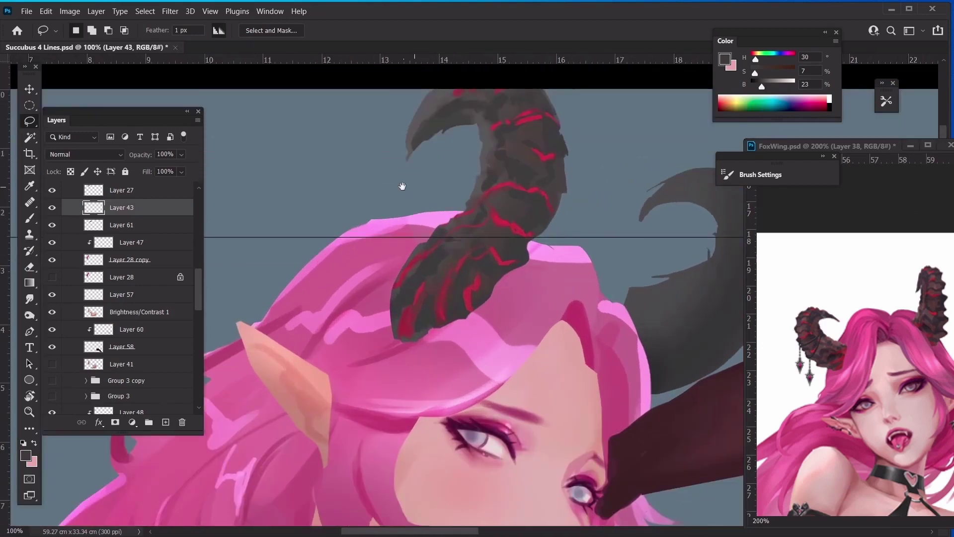
- Touch up the front horn's shading on Layer 27 with brush strokes in dark greys sampled from the horn
{"action": "scroll", "coordinate": [461, 263], "scroll_direction": "up", "scroll_amount": 3}
{"action": "left_click", "coordinate": [499, 269], "text": "ctrl"}
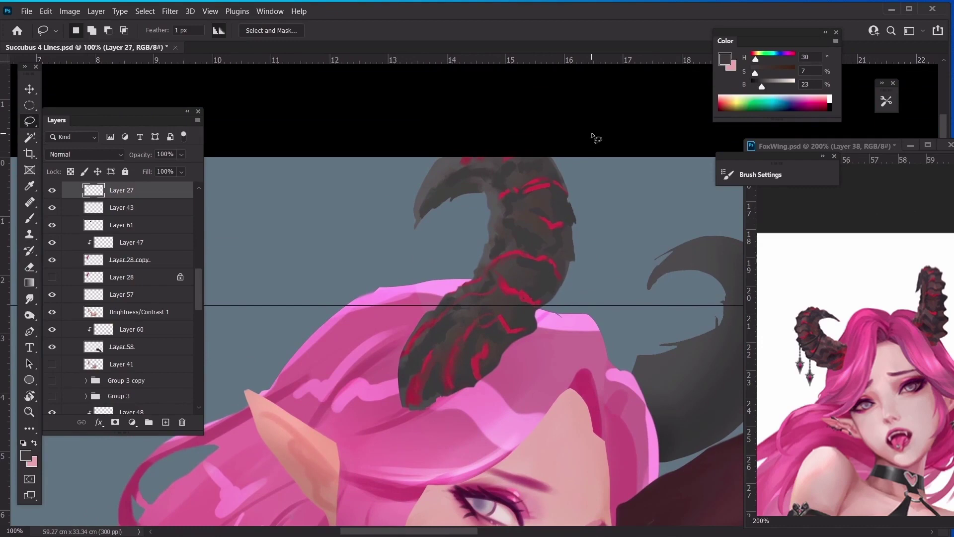
{"action": "key", "text": "b"}
{"action": "left_click", "coordinate": [533, 242], "text": "alt"}
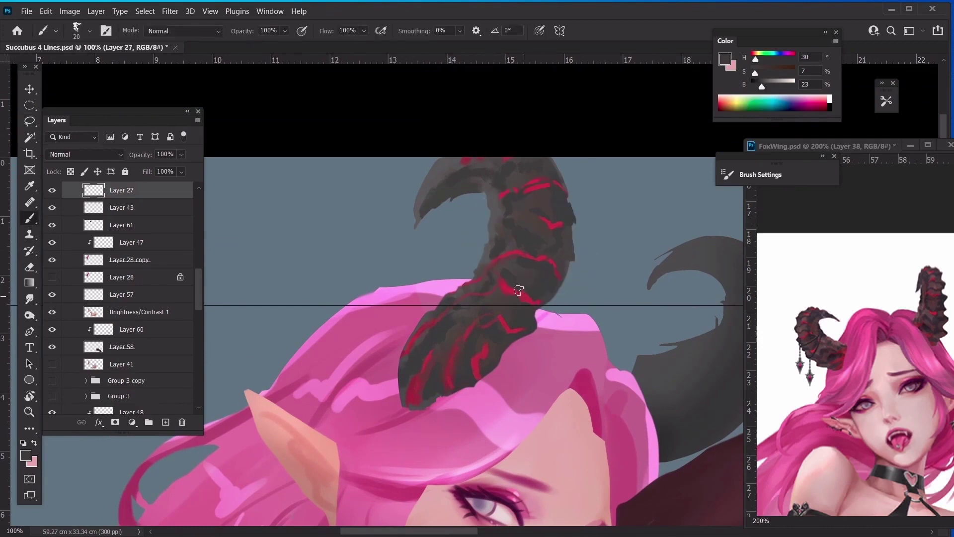
{"action": "key", "text": "bracketleft"}
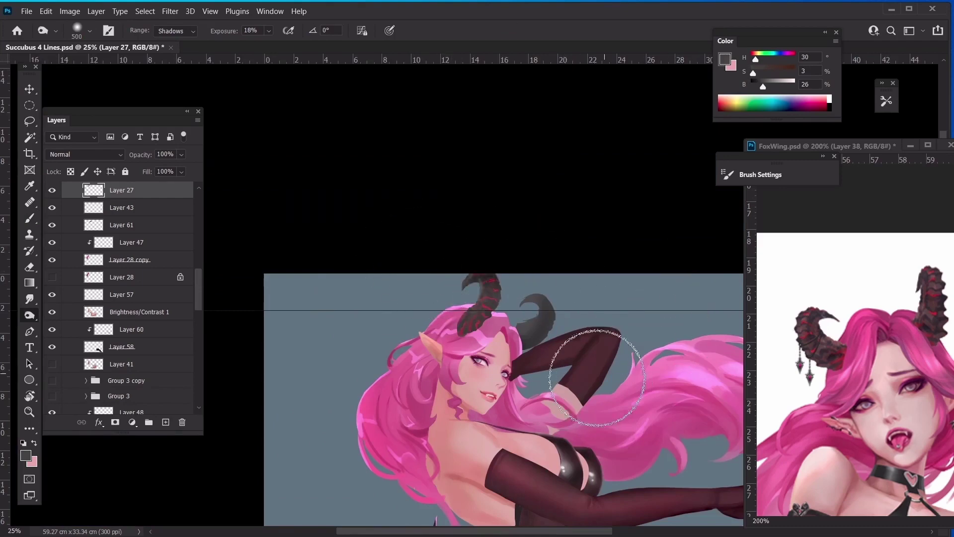
- Darken the back horn on Layer 49 with the Burn tool at size 400 and check it against the whole figure
{"action": "key", "text": "bracketleft"}
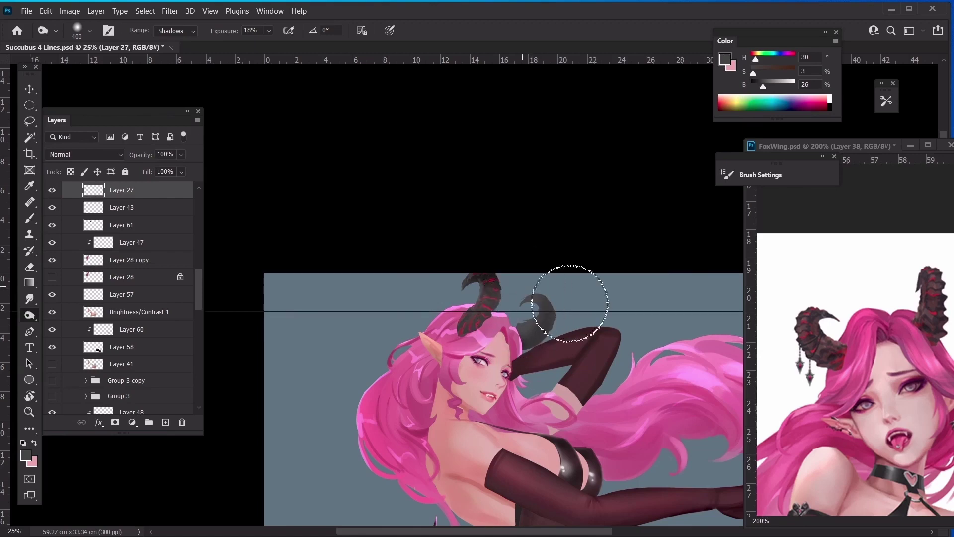
{"action": "left_click", "coordinate": [534, 303], "text": "ctrl"}
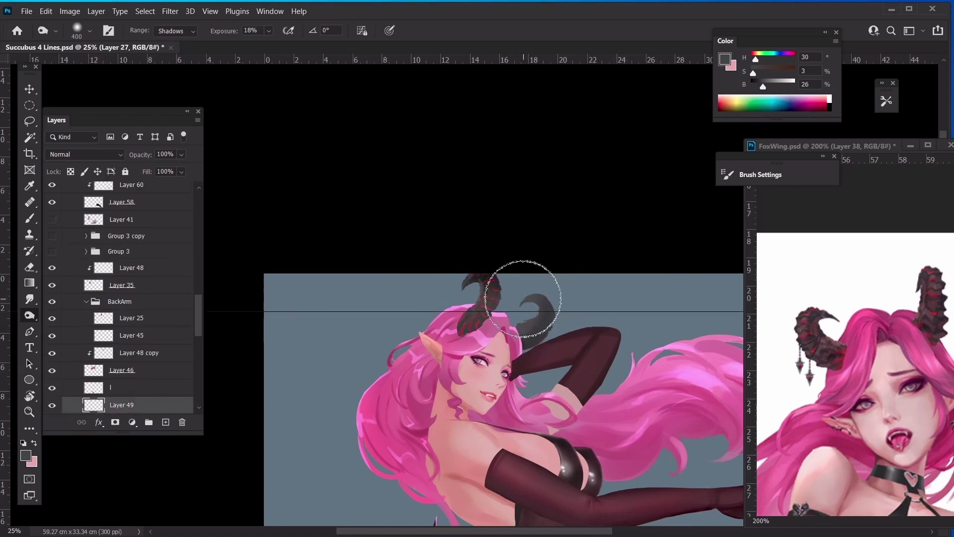
{"action": "scroll", "coordinate": [657, 217], "scroll_direction": "down", "scroll_amount": 2}
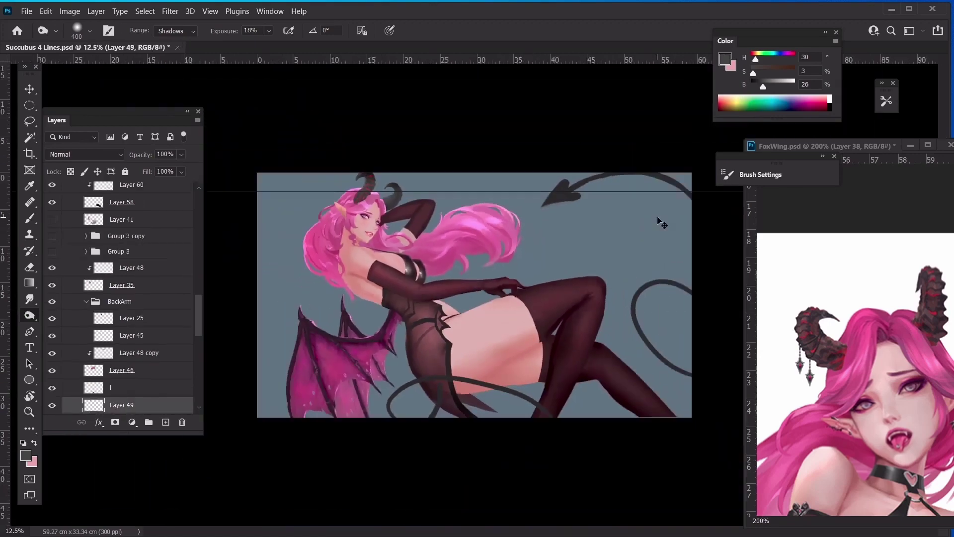
{"action": "key", "text": "ctrl+plus"}
{"action": "key", "text": "ctrl+plus"}
{"action": "left_click_drag", "start_coordinate": [217, 94], "coordinate": [423, 240]}
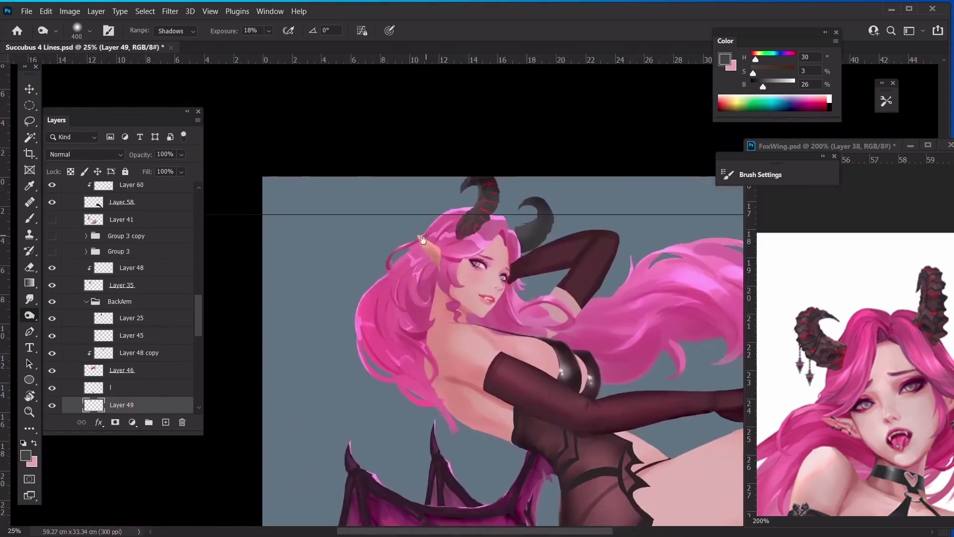
{"action": "key", "text": "ctrl+minus"}
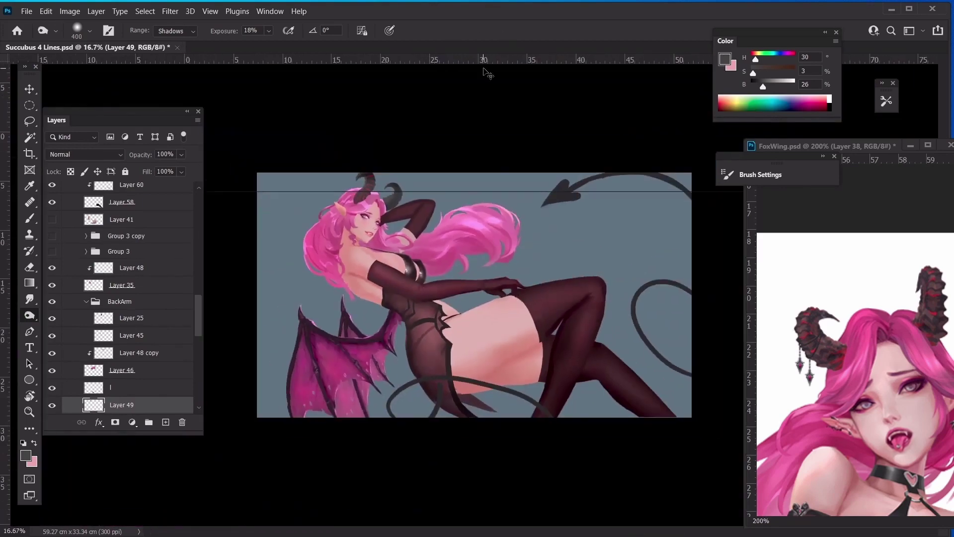
{"action": "key", "text": "ctrl+plus"}
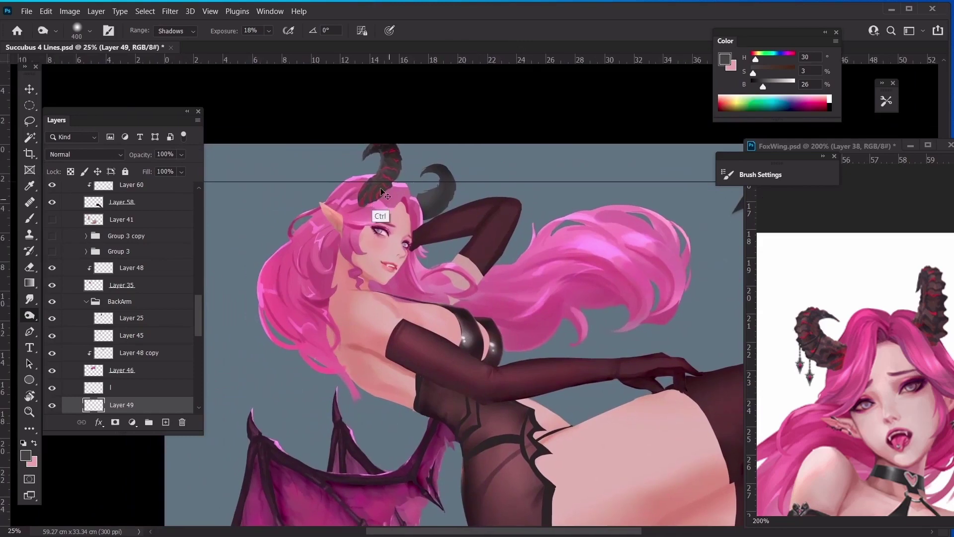
- Trim the inner curve of the back horn on Layer 49 with a freehand selection
{"action": "left_click", "coordinate": [381, 193], "text": "ctrl"}
{"action": "key", "text": "ctrl+plus"}
{"action": "left_click_drag", "start_coordinate": [383, 73], "coordinate": [482, 148]}
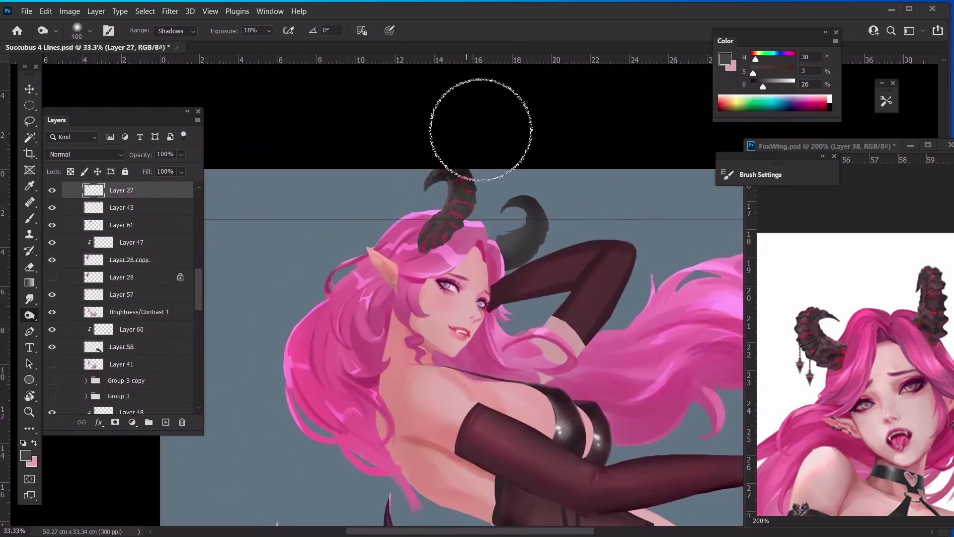
{"action": "left_click", "coordinate": [508, 272], "text": "ctrl"}
{"action": "key", "text": "l"}
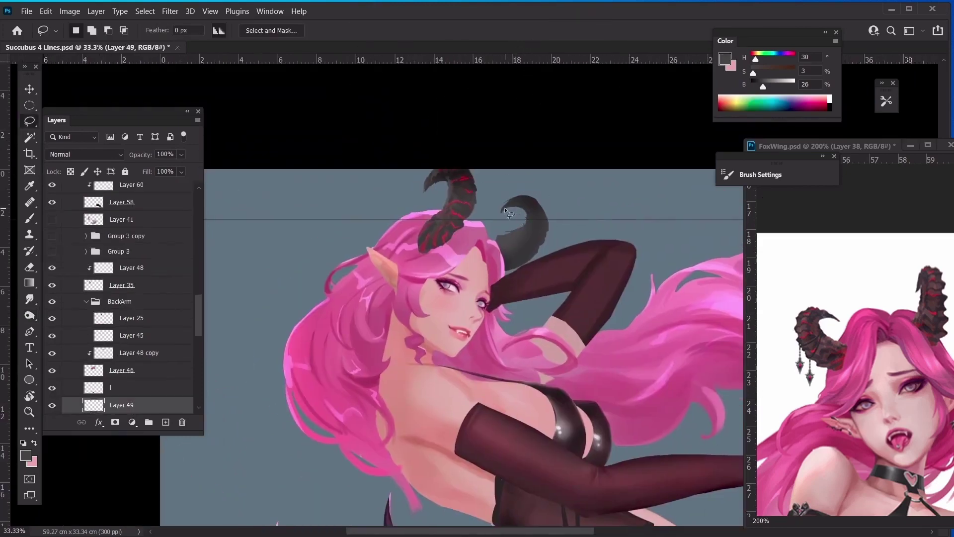
{"action": "mouse_move", "coordinate": [526, 209]}
{"action": "left_mouse_down"}
{"action": "mouse_move", "coordinate": [507, 242]}
{"action": "mouse_move", "coordinate": [484, 237]}
{"action": "mouse_move", "coordinate": [490, 227]}
{"action": "mouse_move", "coordinate": [506, 244]}
{"action": "left_mouse_up"}
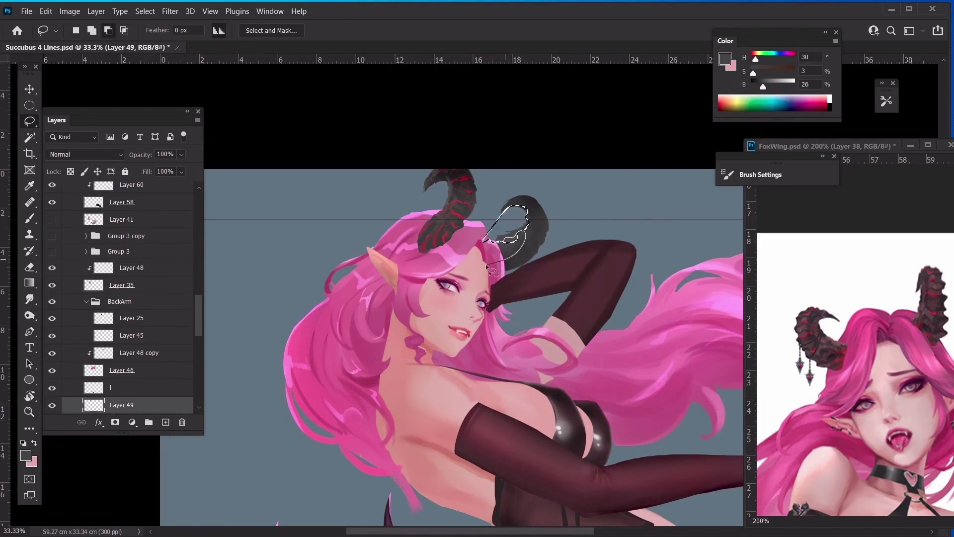
{"action": "key", "text": "Delete"}
{"action": "key", "text": "ctrl+d"}
{"action": "key", "text": "ctrl+minus"}
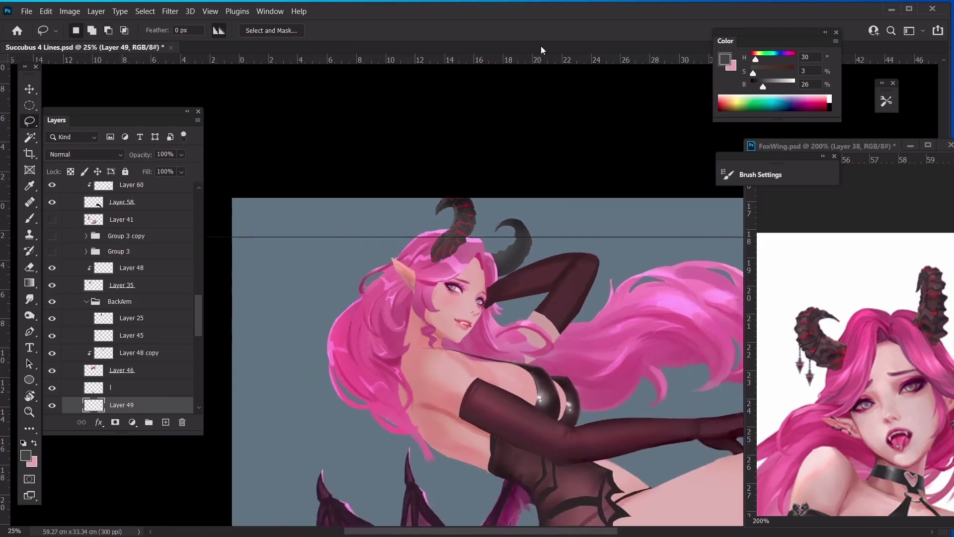
- Duplicate the front horn's Layer 27, place the copy directly above Layer 49 and clip it to that layer
{"action": "key", "text": "ctrl+plus"}
{"action": "key", "text": "ctrl+plus"}
{"action": "left_click_drag", "start_coordinate": [468, 207], "coordinate": [452, 270]}
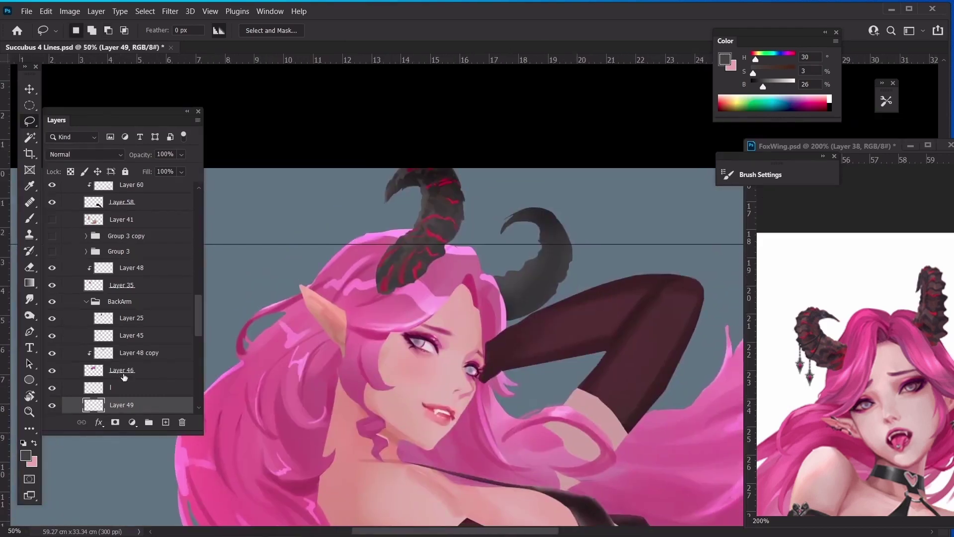
{"action": "scroll", "coordinate": [144, 387], "scroll_direction": "down", "scroll_amount": 3}
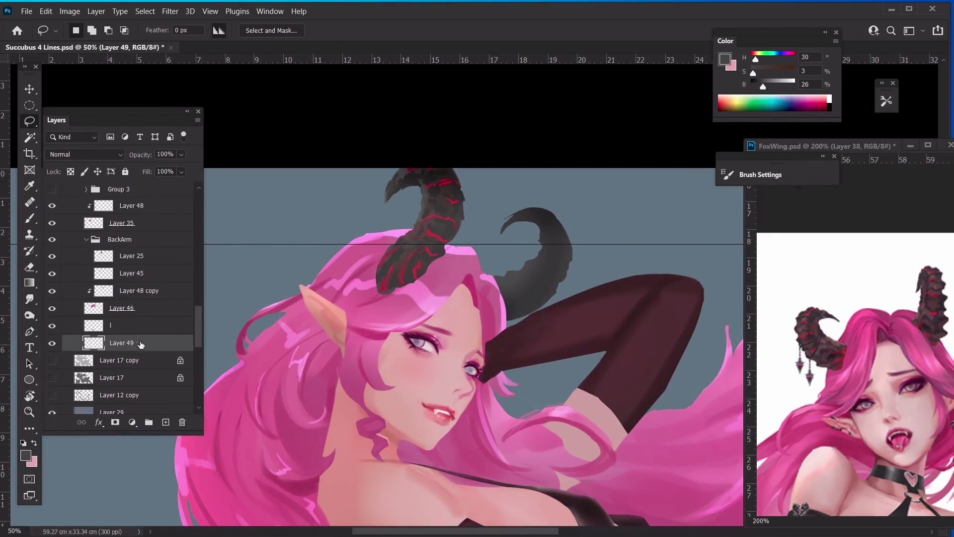
{"action": "left_click", "coordinate": [516, 291], "text": "ctrl"}
{"action": "key", "text": "ctrl+j"}
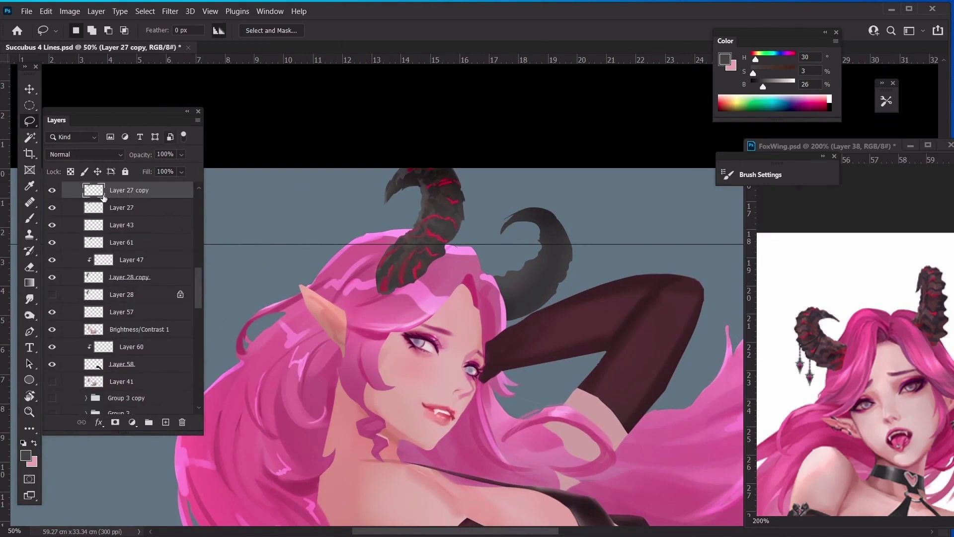
{"action": "left_click_drag", "start_coordinate": [103, 197], "coordinate": [139, 303]}
{"action": "right_click", "coordinate": [159, 298]}
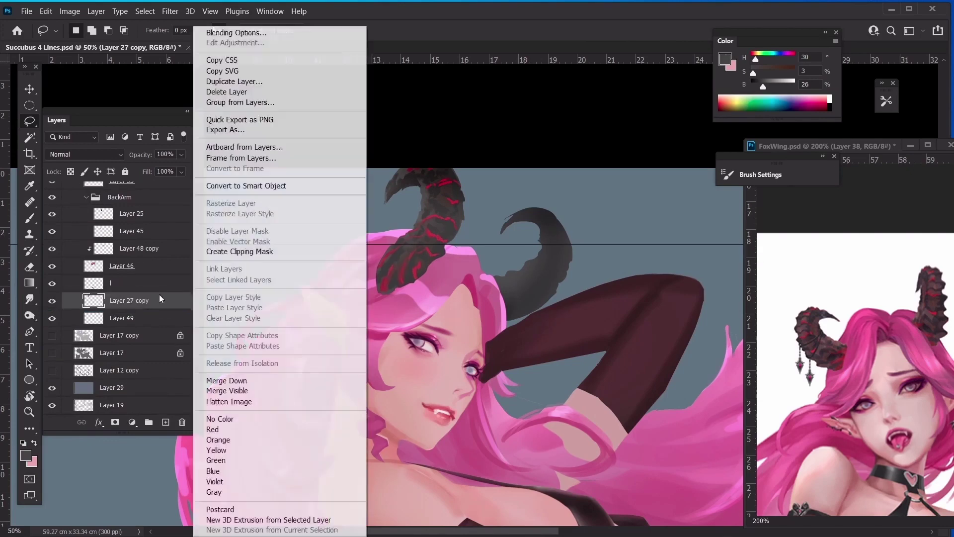
{"action": "left_click", "coordinate": [259, 252]}
- Fit the copied horn texture over the back horn at 94.46% width and 5.03° vertical skew, and paint its tip dark brown
{"action": "key", "text": "ctrl+t"}
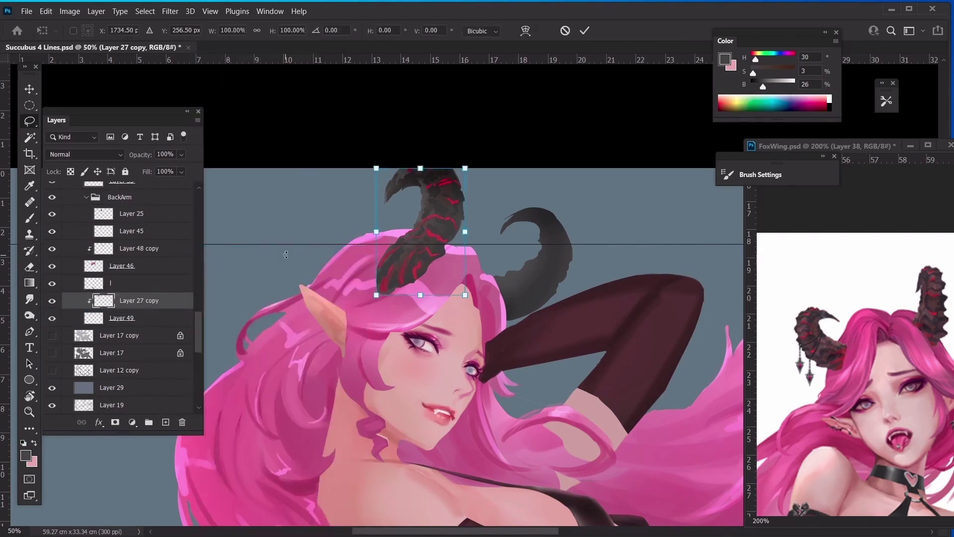
{"action": "mouse_move", "coordinate": [425, 218]}
{"action": "left_mouse_down"}
{"action": "mouse_move", "coordinate": [521, 279]}
{"action": "mouse_move", "coordinate": [535, 256]}
{"action": "mouse_move", "coordinate": [490, 265]}
{"action": "mouse_move", "coordinate": [519, 279]}
{"action": "left_mouse_up"}
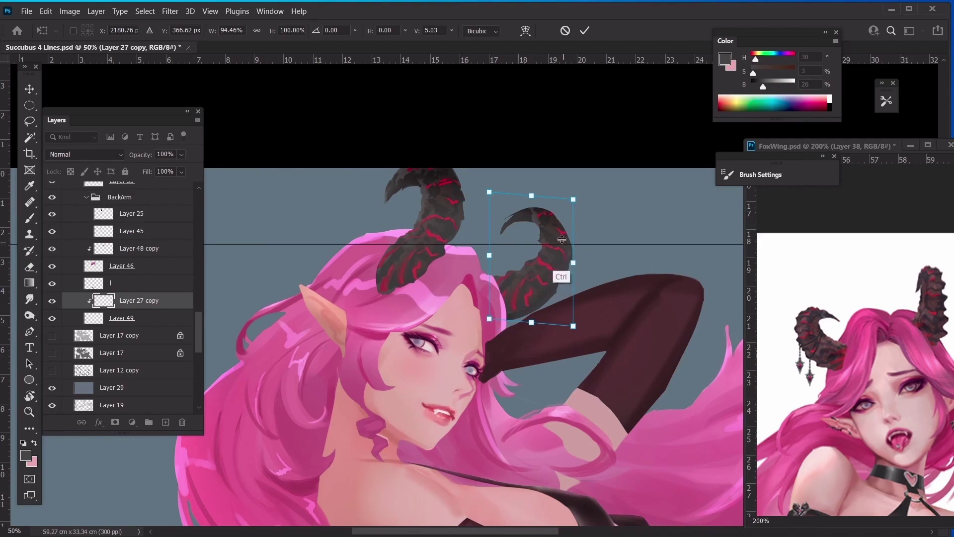
{"action": "key", "text": "Return"}
{"action": "key", "text": "b"}
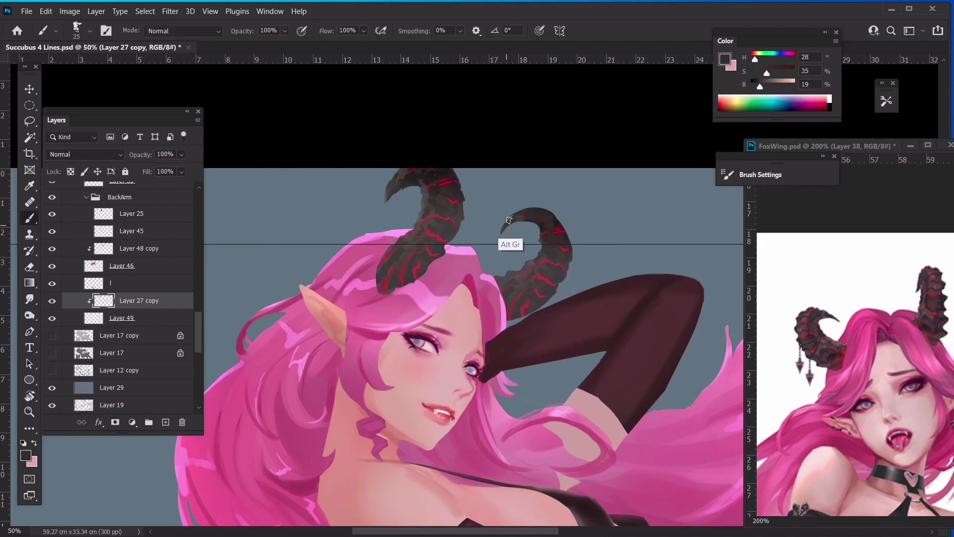
- Try to trim the outer edge of the back horn's tip on Layer 49 with a freehand selection
{"action": "key", "text": "l"}
{"action": "key", "text": "alt+l"}
{"action": "left_click", "coordinate": [64, 320]}
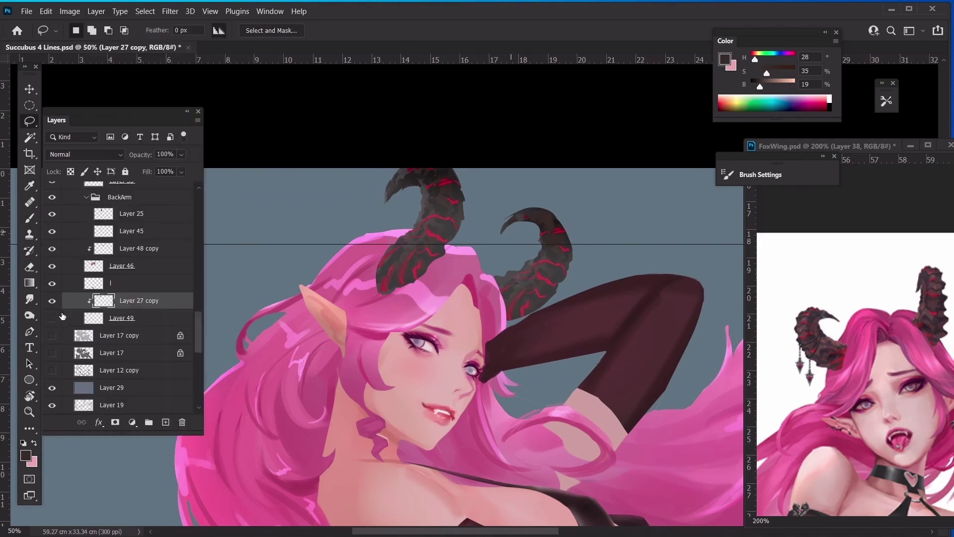
{"action": "mouse_move", "coordinate": [511, 222]}
{"action": "left_mouse_down"}
{"action": "mouse_move", "coordinate": [526, 213]}
{"action": "mouse_move", "coordinate": [484, 213]}
{"action": "left_mouse_up"}
{"action": "key", "text": "Delete"}
{"action": "key", "text": "ctrl+d"}
{"action": "key", "text": "ctrl+z"}
{"action": "key", "text": "ctrl+z"}
{"action": "key", "text": "ctrl+z"}
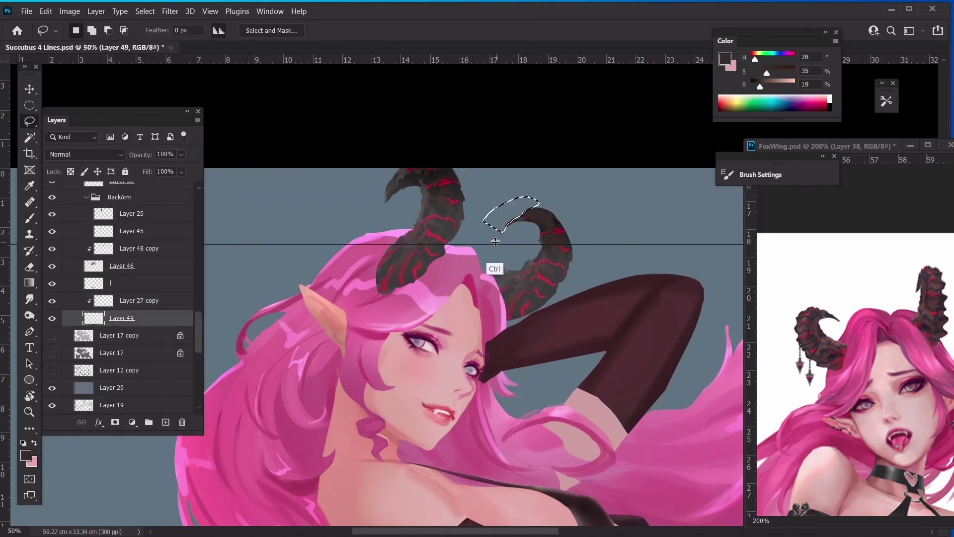
- Reshape the back horn's curved tip on Layer 49 by filling and deleting small freehand selections
{"action": "mouse_move", "coordinate": [500, 235]}
{"action": "left_mouse_down"}
{"action": "mouse_move", "coordinate": [516, 212]}
{"action": "mouse_move", "coordinate": [477, 209]}
{"action": "mouse_move", "coordinate": [540, 229]}
{"action": "mouse_move", "coordinate": [539, 252]}
{"action": "mouse_move", "coordinate": [522, 272]}
{"action": "mouse_move", "coordinate": [493, 280]}
{"action": "mouse_move", "coordinate": [487, 247]}
{"action": "mouse_move", "coordinate": [489, 232]}
{"action": "mouse_move", "coordinate": [516, 226]}
{"action": "mouse_move", "coordinate": [489, 242]}
{"action": "left_mouse_up"}
{"action": "key", "text": "alt+BackSpace"}
{"action": "key", "text": "ctrl+d"}
{"action": "key", "text": "Delete"}
{"action": "key", "text": "ctrl+d"}
{"action": "key", "text": "Delete"}
{"action": "key", "text": "ctrl+d"}
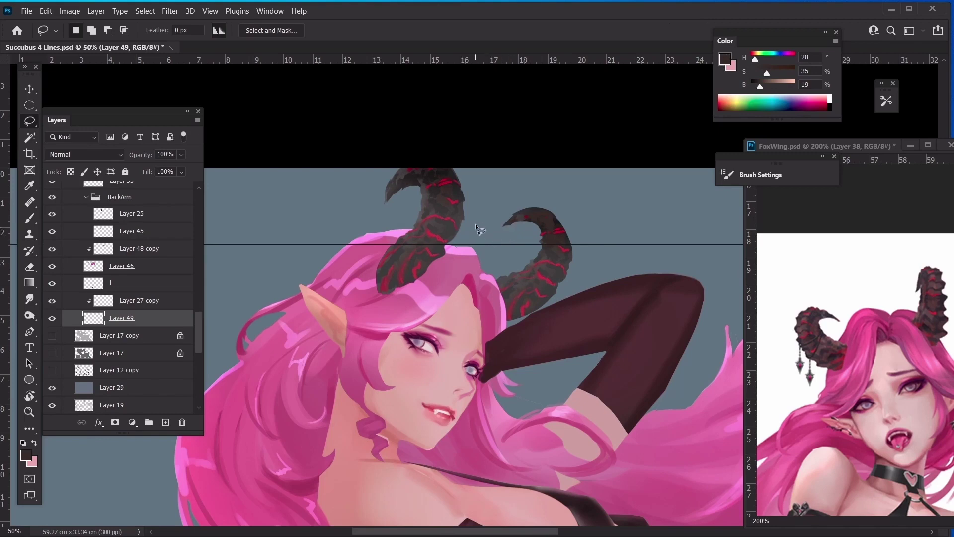
- Touch up the back horn's lower texture on Layer 27 copy with a size 9 brush in sampled dark grey
{"action": "key", "text": "ctrl+minus"}
{"action": "key", "text": "ctrl+minus"}
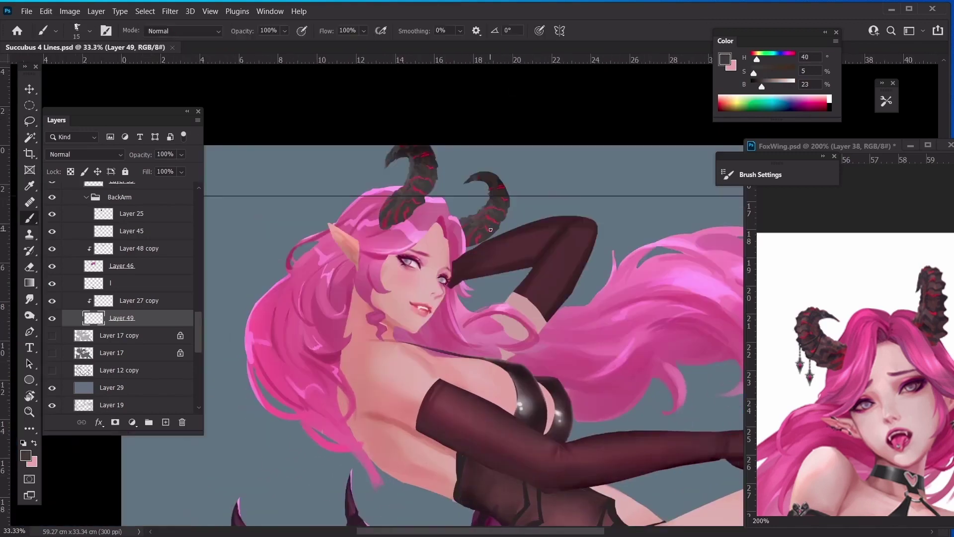
{"action": "key", "text": "bracketleft"}
{"action": "key", "text": "alt+bracketright"}
{"action": "left_click", "coordinate": [485, 216], "text": "alt"}
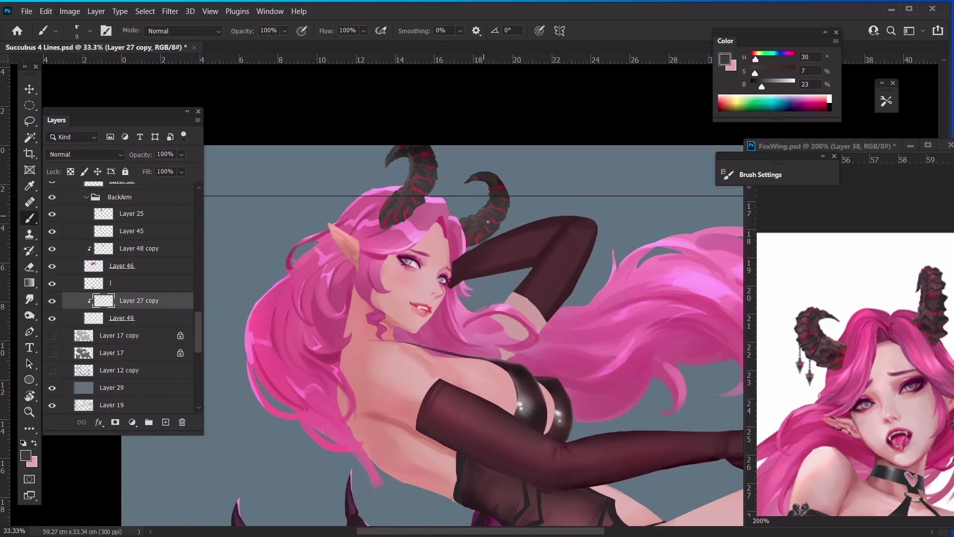
- Rework the markings on the back horn's outer curve with sampled red, dark brown and grey, undoing the first strokes
{"action": "left_click", "coordinate": [507, 198], "text": "alt"}
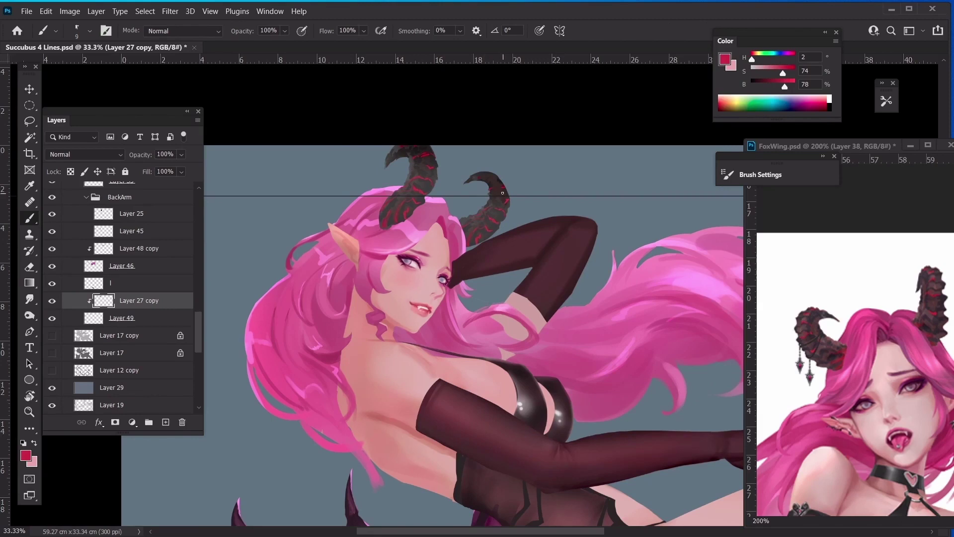
{"action": "key", "text": "ctrl+z"}
{"action": "key", "text": "ctrl+z"}
{"action": "left_click", "coordinate": [507, 202], "text": "alt"}
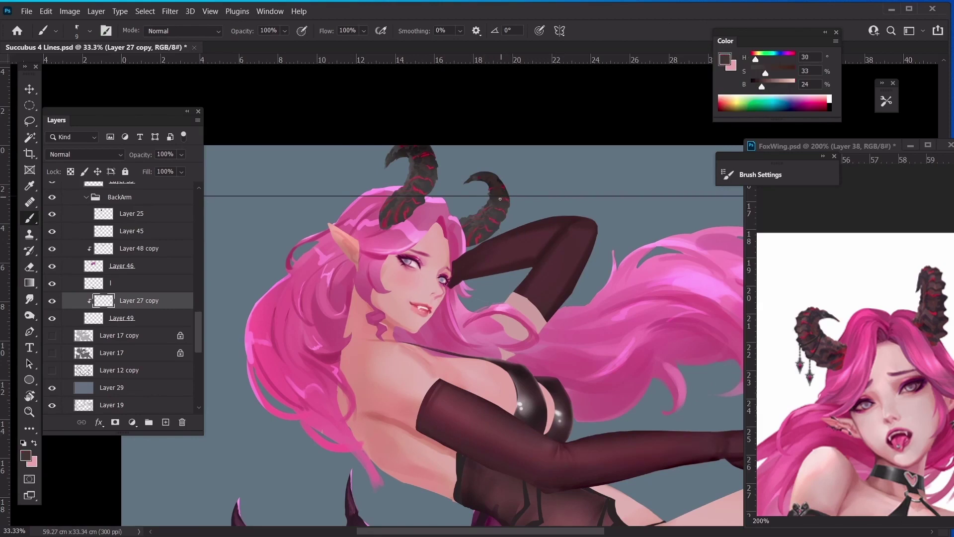
{"action": "left_click", "coordinate": [487, 221], "text": "alt"}
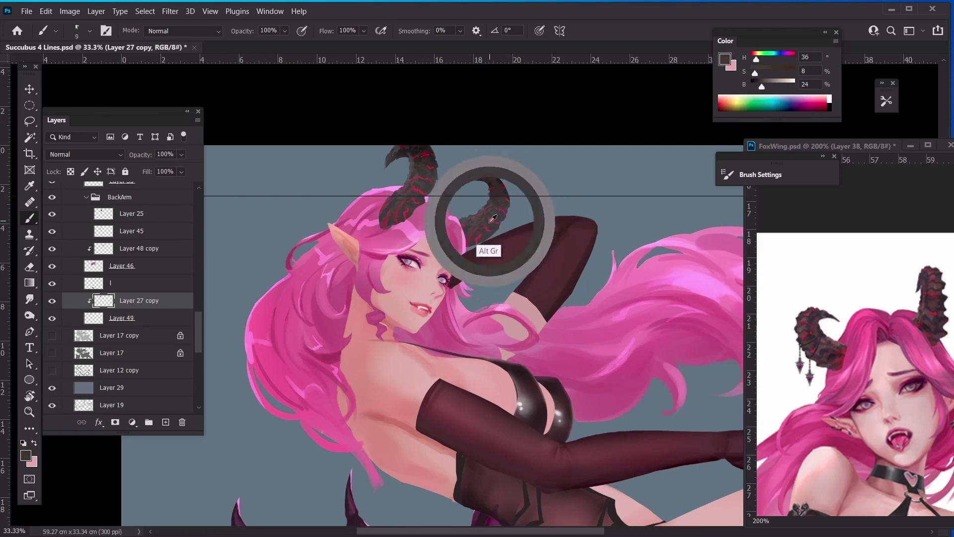
- Refine the red markings near the back horn's base with alternating sampled red and dark grey strokes
{"action": "left_click", "coordinate": [489, 229], "text": "alt"}
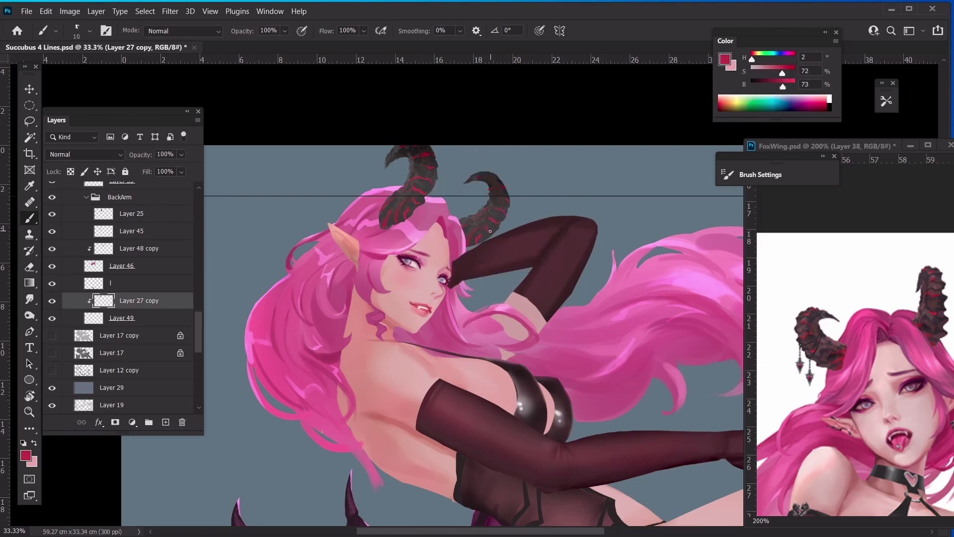
{"action": "left_click", "coordinate": [486, 226], "text": "alt"}
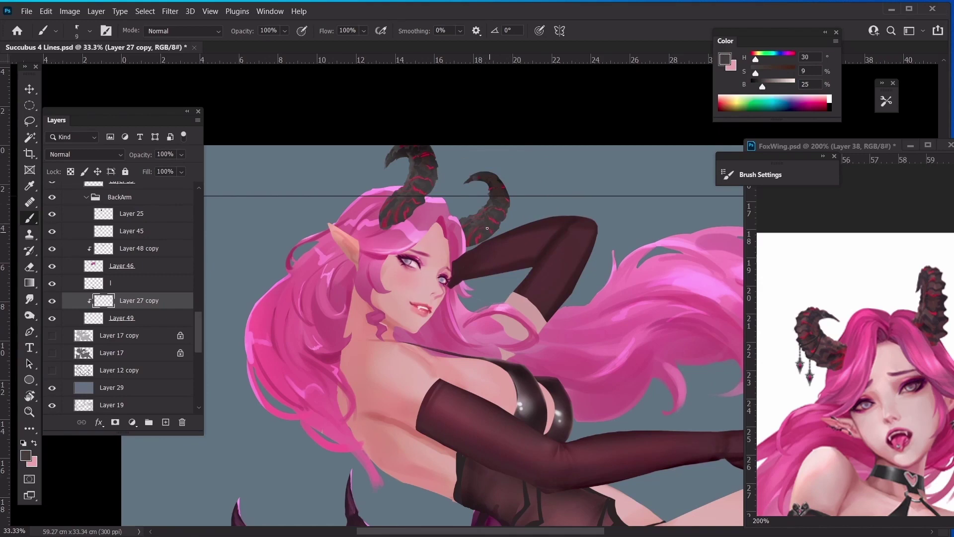
{"action": "left_click", "coordinate": [491, 225], "text": "alt"}
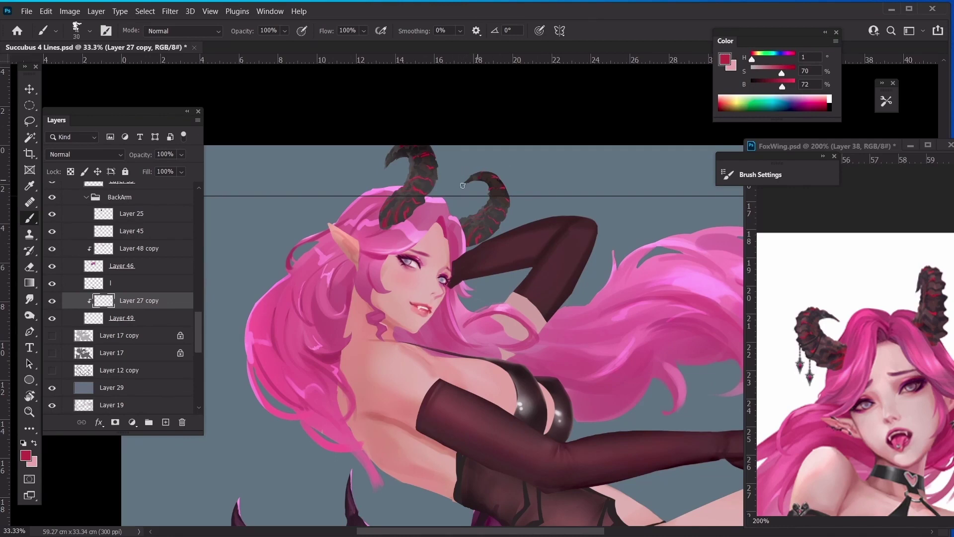
- Enlarge the brush and add red along the back horn's curved tip on Layer 27 copy
{"action": "key", "text": "bracketright"}
{"action": "key", "text": "bracketright"}
{"action": "left_click_drag", "start_coordinate": [464, 183], "coordinate": [491, 177]}
- Lock the transparent pixels of Layer 27 and tint the front horn's upper part red with a size 150 brush
{"action": "key", "text": "bracketright"}
{"action": "key", "text": "bracketright"}
{"action": "key", "text": "ctrl"}
{"action": "left_click", "coordinate": [417, 159], "text": "ctrl"}
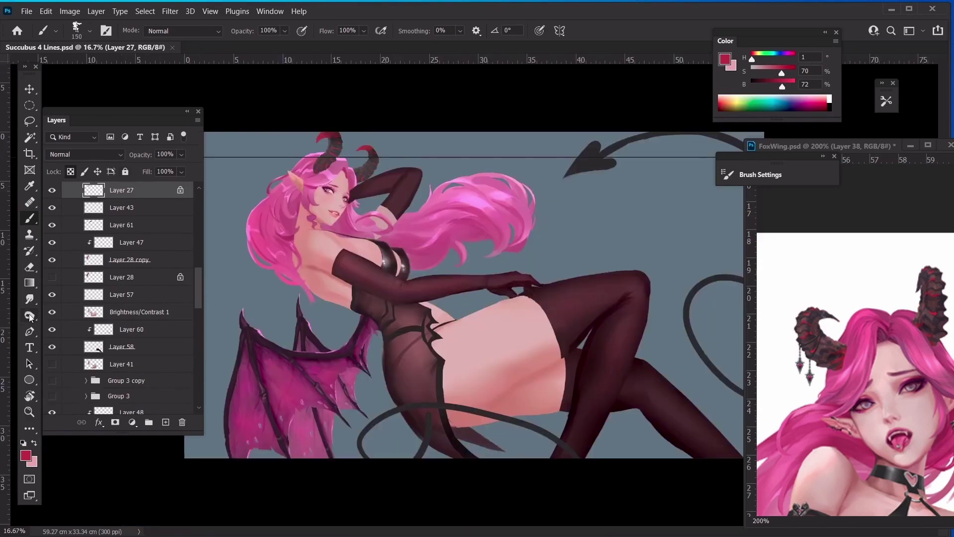
- Brighten the horn's curved tip on Layer 27 with a size 300 Dodge tool set to Highlights at 10% exposure
{"action": "left_click", "coordinate": [29, 314]}
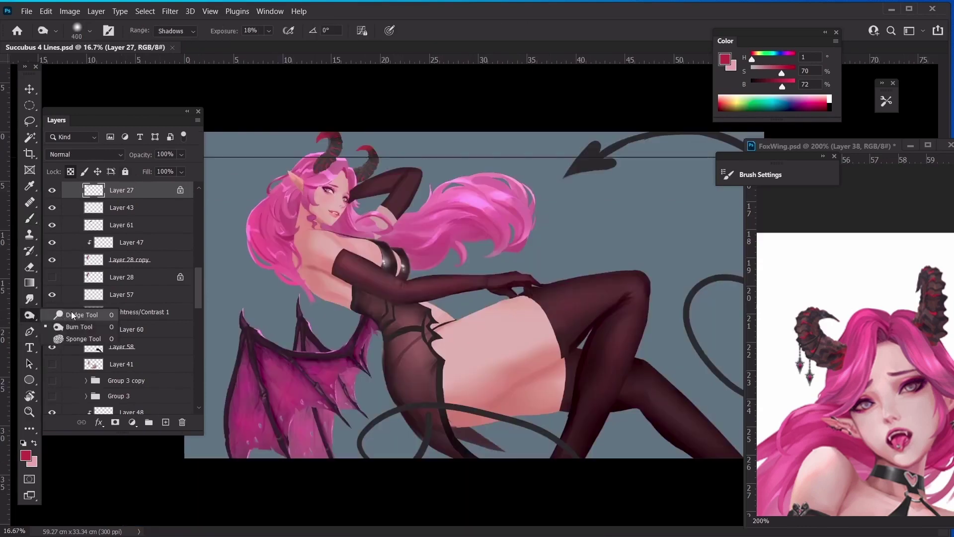
{"action": "key", "text": "["}
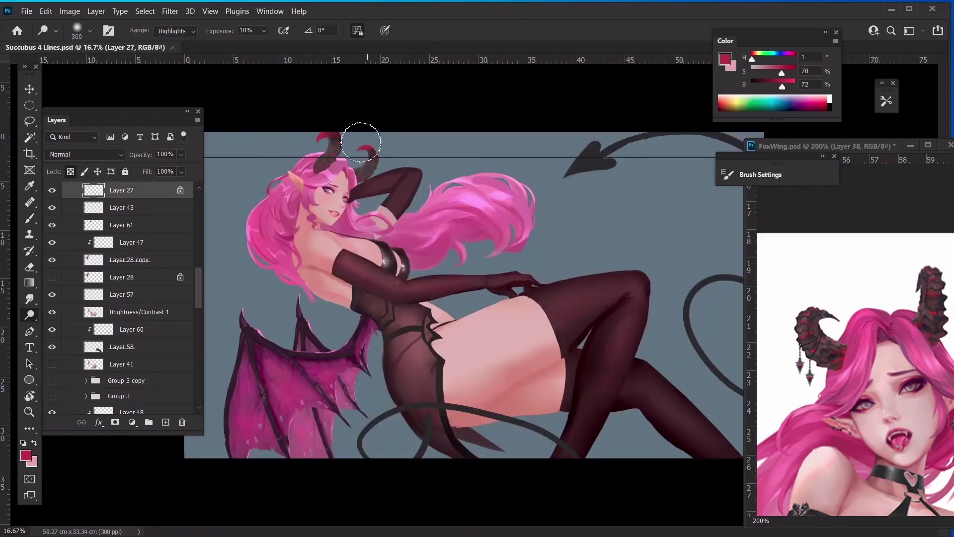
{"action": "left_click_drag", "start_coordinate": [362, 139], "coordinate": [382, 140]}
{"action": "key", "text": "ctrl+minus"}
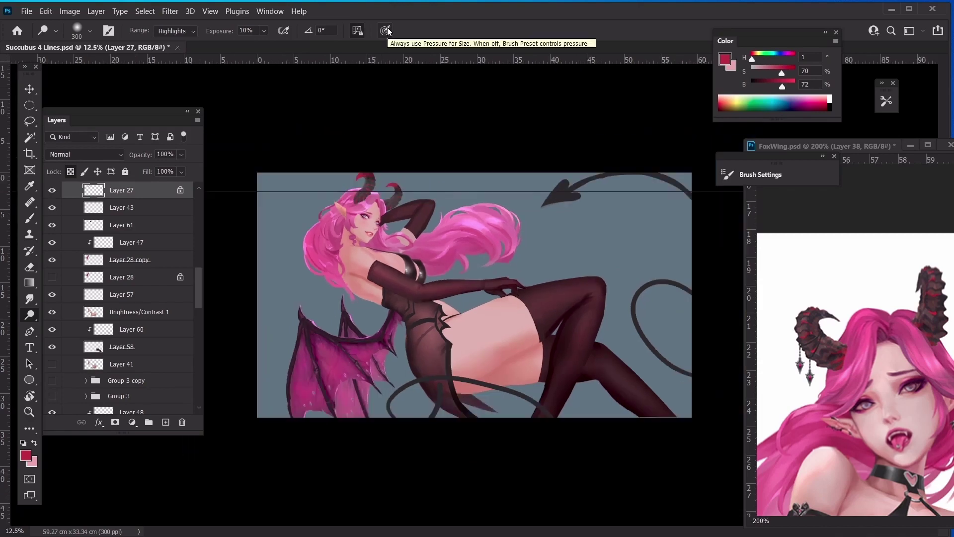
{"action": "key", "text": "ctrl+plus"}
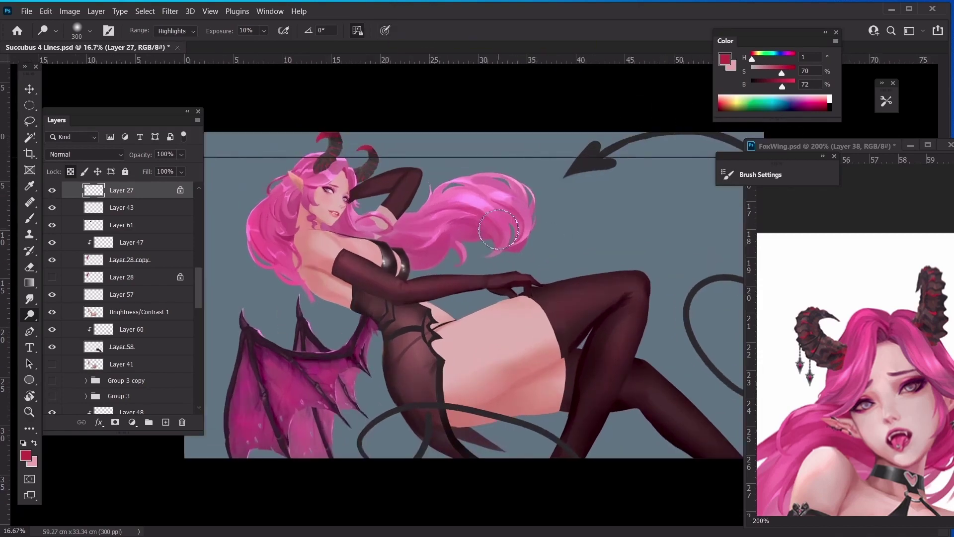
- Examine the reference character's horns and upper body in FoxWing.psd at 100% zoom and return to the Succubus 4 Lines.psd painting
{"action": "left_click", "coordinate": [866, 391]}
{"action": "left_click_drag", "start_coordinate": [855, 375], "coordinate": [804, 310]}
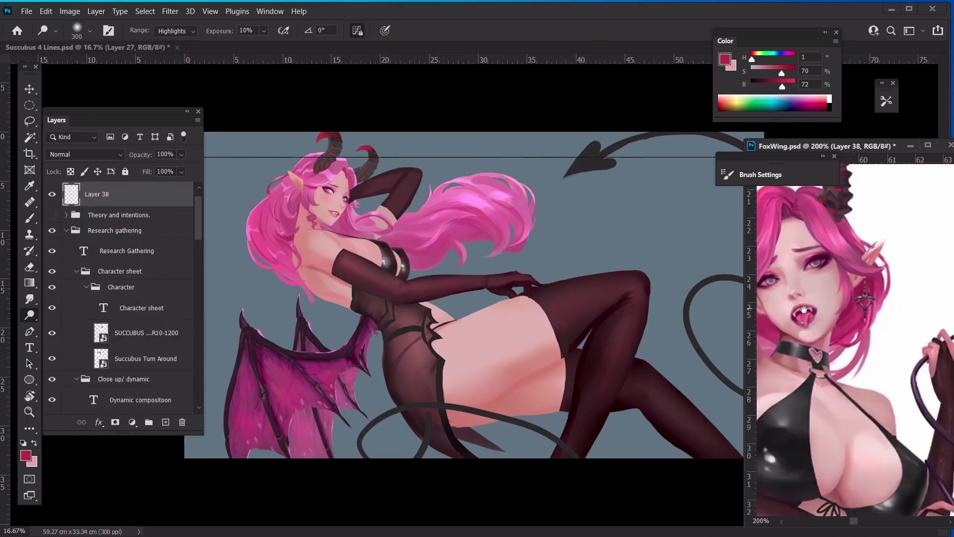
{"action": "key", "text": "ctrl+minus"}
{"action": "key", "text": "ctrl+minus"}
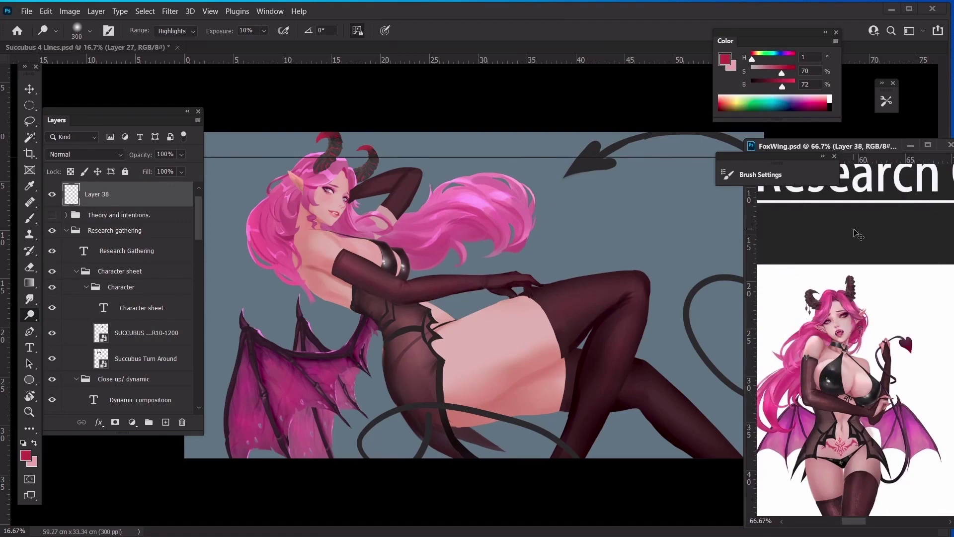
{"action": "scroll", "coordinate": [858, 234], "scroll_direction": "up", "scroll_amount": 1}
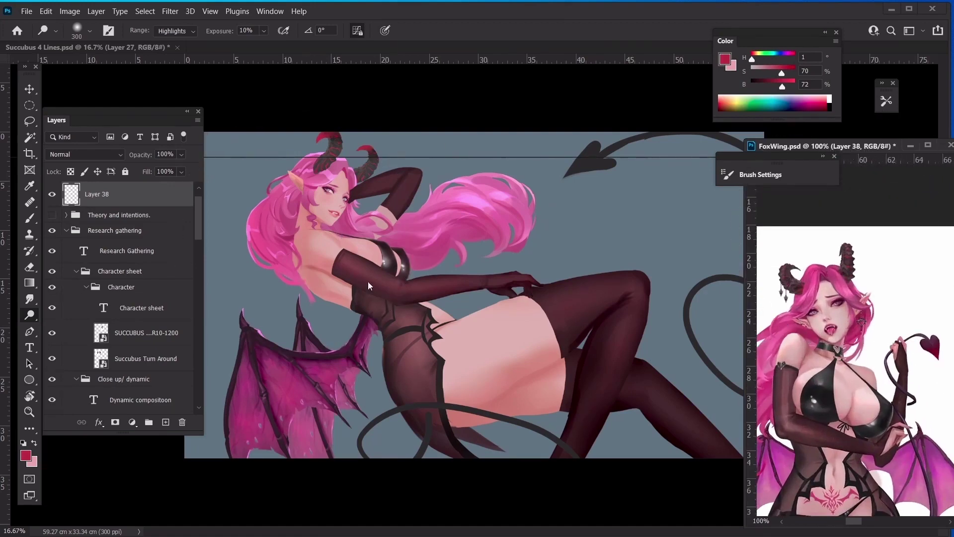
{"action": "left_click", "coordinate": [348, 120]}
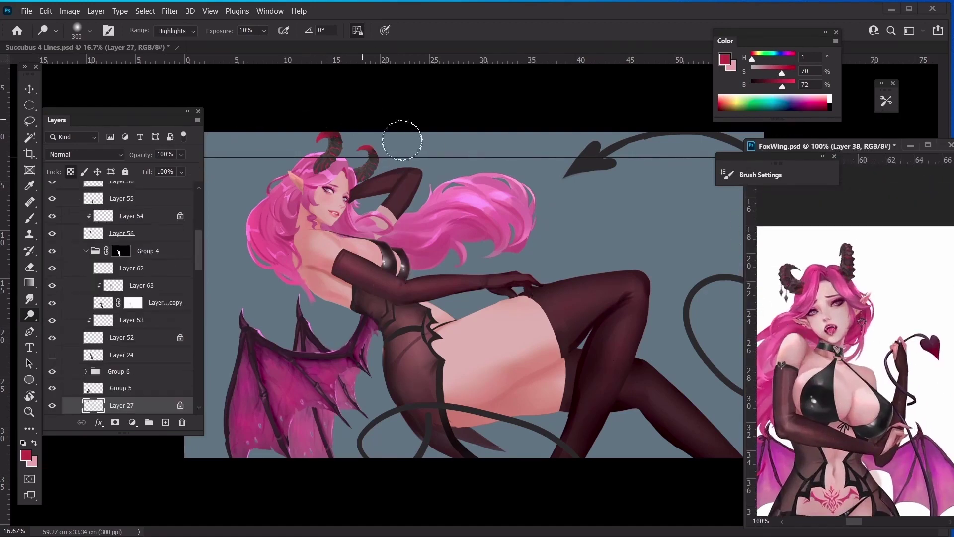